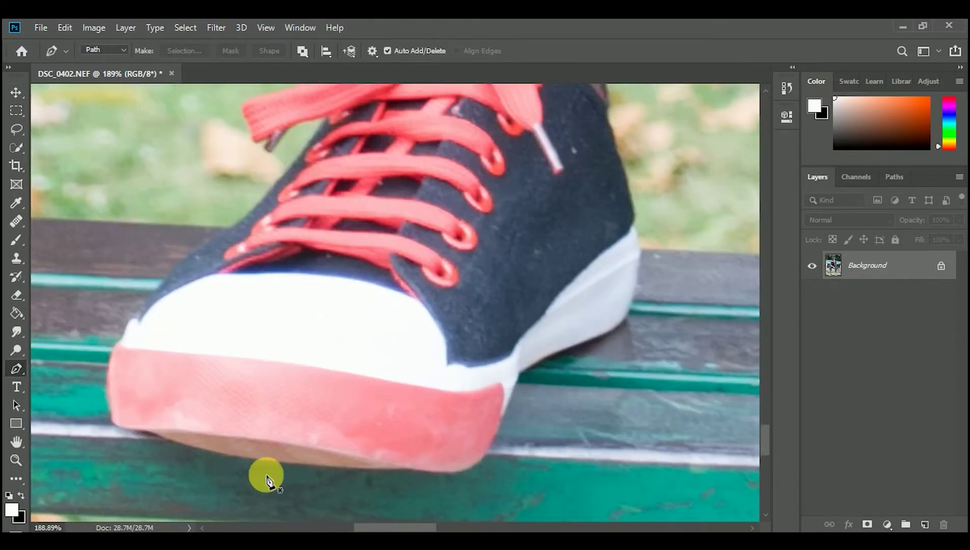
Start a Pen path under the sole of the shoe on the image's left and trace around the toe to the heel.
{"action": "left_click", "coordinate": [255, 459]}
{"action": "left_click", "coordinate": [447, 471]}
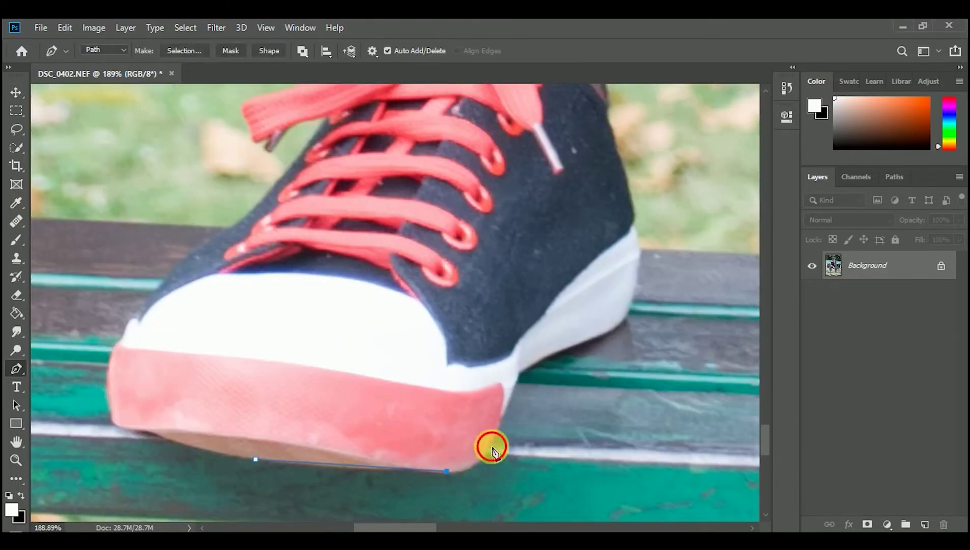
{"action": "left_click_drag", "start_coordinate": [490, 446], "coordinate": [510, 393]}
{"action": "scroll", "coordinate": [545, 336], "scroll_direction": "up", "scroll_amount": 2}
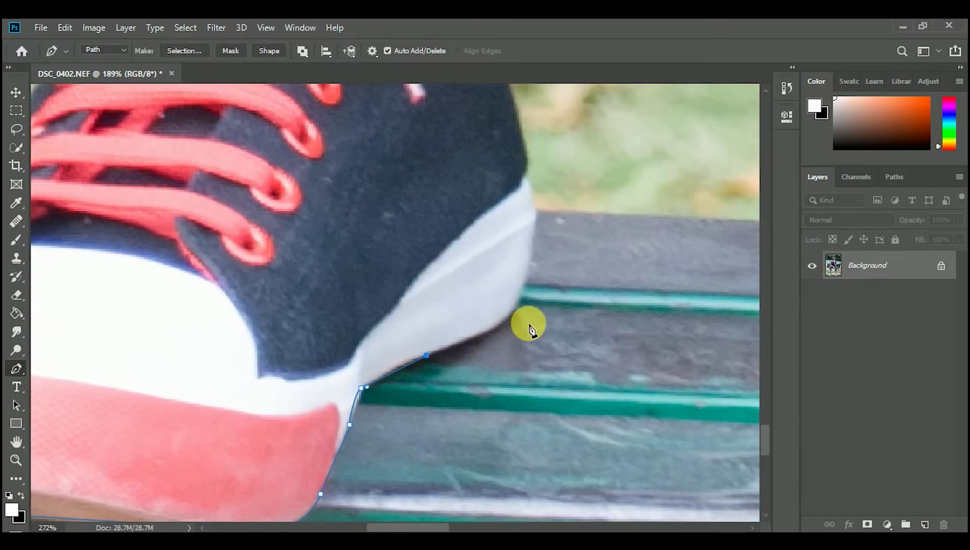
{"action": "left_click_drag", "start_coordinate": [518, 298], "coordinate": [528, 260]}
{"action": "scroll", "coordinate": [560, 207], "scroll_direction": "up", "scroll_amount": 1}
Continue the path up the back edge of the shoe and along the bare ankle to the trouser cuff.
{"action": "scroll", "coordinate": [560, 207], "scroll_direction": "up", "scroll_amount": 2}
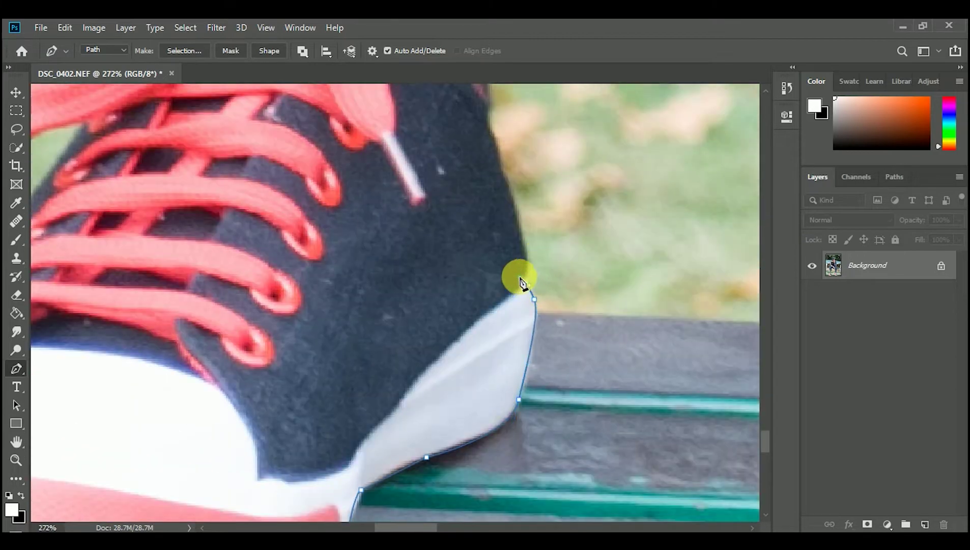
{"action": "left_click", "coordinate": [524, 261]}
{"action": "scroll", "coordinate": [515, 229], "scroll_direction": "up", "scroll_amount": 2}
{"action": "scroll", "coordinate": [492, 193], "scroll_direction": "down", "scroll_amount": 2}
{"action": "left_click", "coordinate": [490, 199]}
{"action": "left_click", "coordinate": [480, 143]}
{"action": "scroll", "coordinate": [492, 158], "scroll_direction": "up", "scroll_amount": 5}
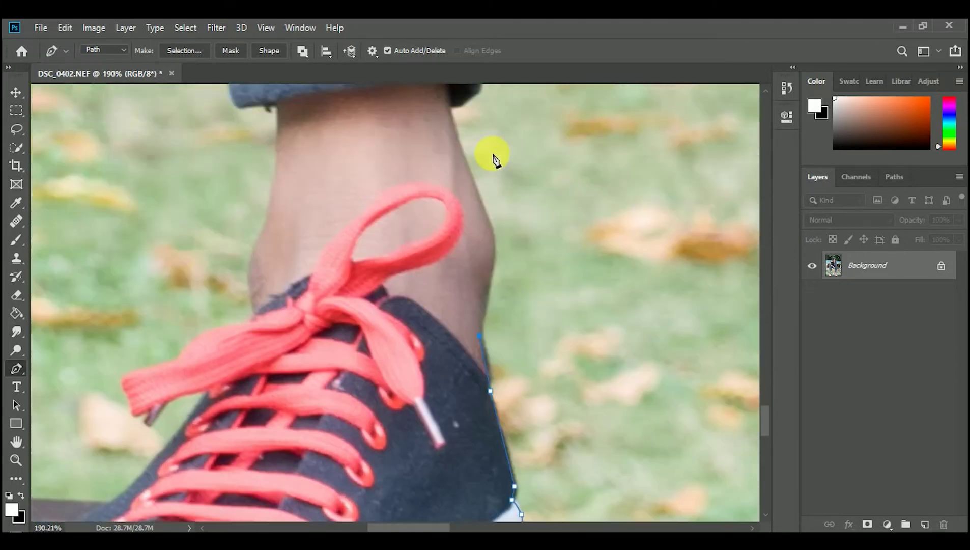
{"action": "left_click", "coordinate": [454, 150]}
{"action": "left_click", "coordinate": [451, 130]}
Trace the path around the corner of the trouser cuff and up its inner edge.
{"action": "scroll", "coordinate": [497, 109], "scroll_direction": "up", "scroll_amount": 3}
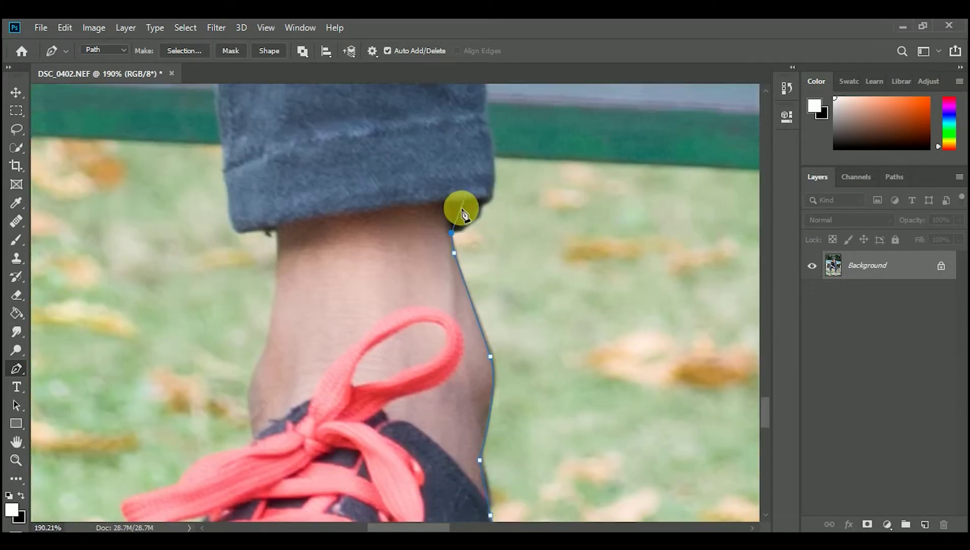
{"action": "left_click", "coordinate": [477, 266]}
{"action": "left_click", "coordinate": [483, 248]}
{"action": "left_click", "coordinate": [491, 243]}
Extend the path along the inner edge of the lower trouser leg above the cuff, following the fabric folds.
{"action": "scroll", "coordinate": [495, 221], "scroll_direction": "up", "scroll_amount": 1}
{"action": "left_click", "coordinate": [487, 211]}
{"action": "left_click_drag", "start_coordinate": [484, 195], "coordinate": [485, 189]}
{"action": "left_click", "coordinate": [476, 135]}
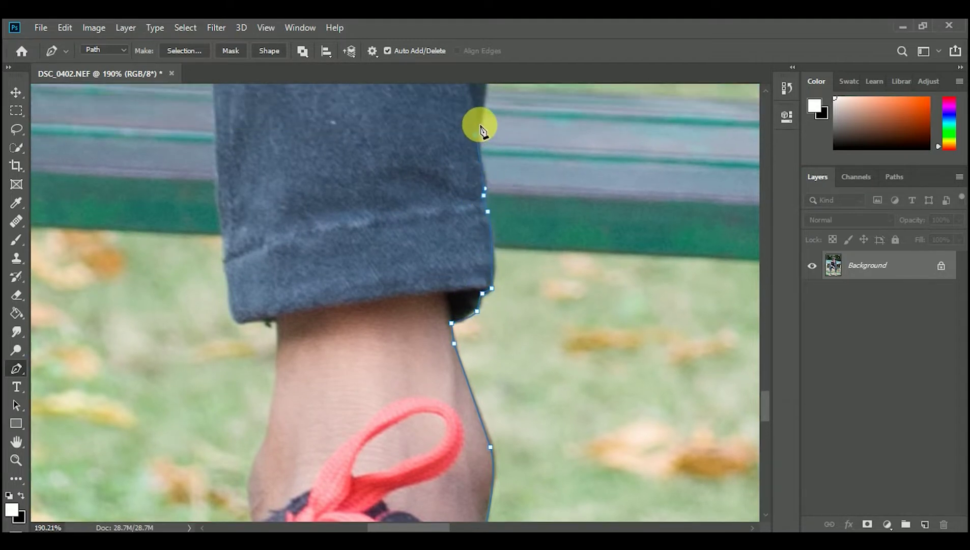
{"action": "scroll", "coordinate": [481, 126], "scroll_direction": "up", "scroll_amount": 4}
{"action": "left_click", "coordinate": [485, 221]}
{"action": "left_click", "coordinate": [483, 192]}
{"action": "left_click", "coordinate": [486, 146]}
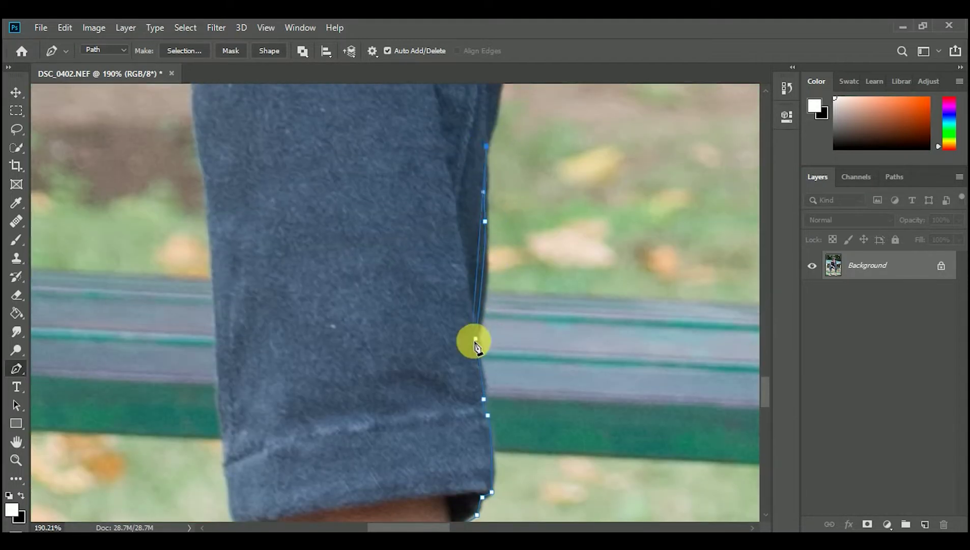
Carry the path up the inner edge of the trouser leg to the fold just below the bench seat.
{"action": "scroll", "coordinate": [509, 264], "scroll_direction": "up", "scroll_amount": 4}
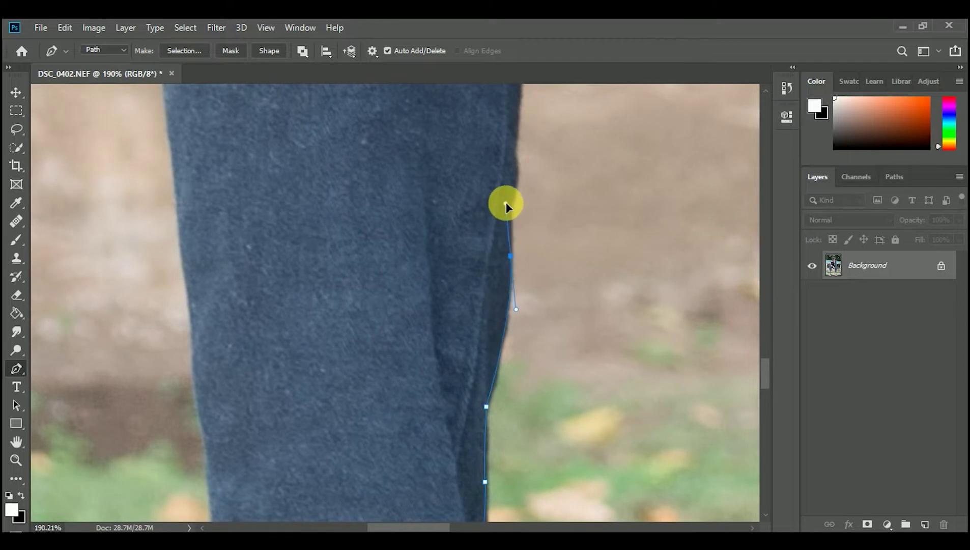
{"action": "left_click", "coordinate": [513, 189]}
{"action": "left_click", "coordinate": [517, 162]}
{"action": "left_click", "coordinate": [513, 154]}
{"action": "scroll", "coordinate": [524, 140], "scroll_direction": "up", "scroll_amount": 3}
{"action": "left_click", "coordinate": [520, 210]}
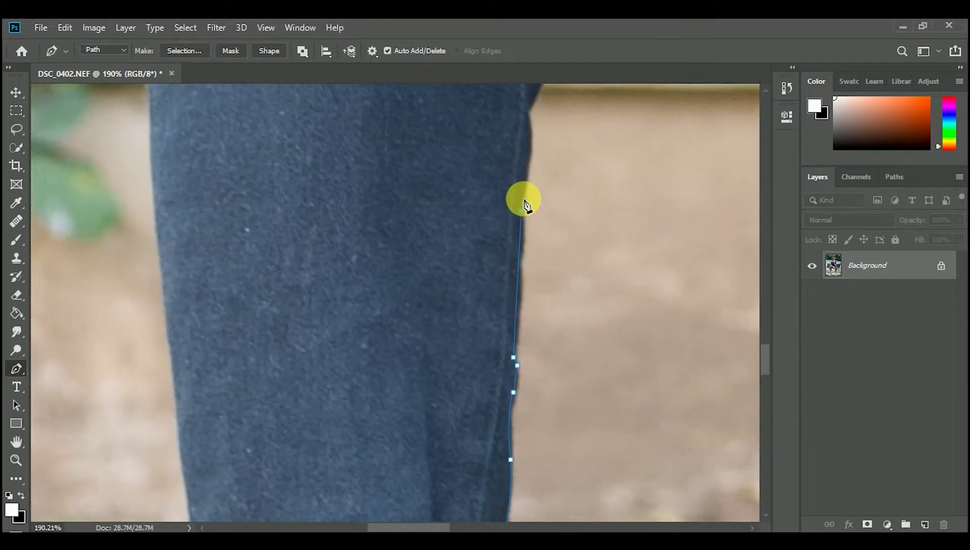
{"action": "left_click", "coordinate": [522, 209]}
{"action": "scroll", "coordinate": [527, 206], "scroll_direction": "up", "scroll_amount": 2}
{"action": "left_click", "coordinate": [528, 190]}
{"action": "scroll", "coordinate": [539, 223], "scroll_direction": "up", "scroll_amount": 3}
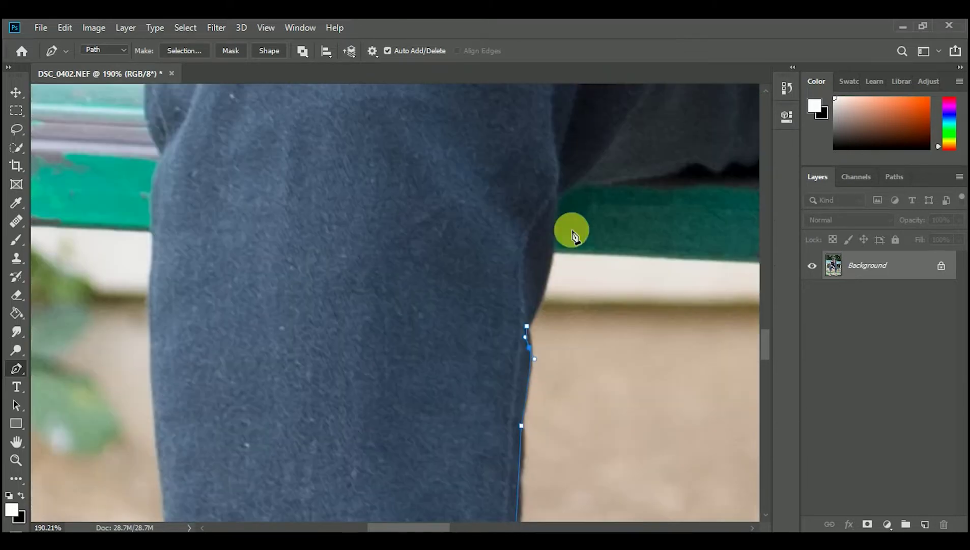
Trace the path around the inside of the knee and onto the underside of the thigh above the bench.
{"action": "mouse_move", "coordinate": [552, 254]}
{"action": "left_mouse_down"}
{"action": "mouse_move", "coordinate": [553, 234]}
{"action": "mouse_move", "coordinate": [548, 257]}
{"action": "left_mouse_up"}
{"action": "left_click", "coordinate": [558, 195]}
{"action": "left_click", "coordinate": [578, 186]}
{"action": "left_click", "coordinate": [603, 186]}
{"action": "left_click", "coordinate": [657, 177]}
{"action": "left_click_drag", "start_coordinate": [682, 178], "coordinate": [372, 234]}
Follow the dark underside of the trousers along the bench edge with closely spaced anchor points.
{"action": "left_click", "coordinate": [371, 228]}
{"action": "left_click", "coordinate": [382, 221]}
{"action": "left_click", "coordinate": [403, 228]}
{"action": "left_click", "coordinate": [414, 222]}
{"action": "left_click", "coordinate": [438, 225]}
{"action": "left_click", "coordinate": [462, 218]}
{"action": "left_click", "coordinate": [540, 216]}
{"action": "left_click", "coordinate": [588, 213]}
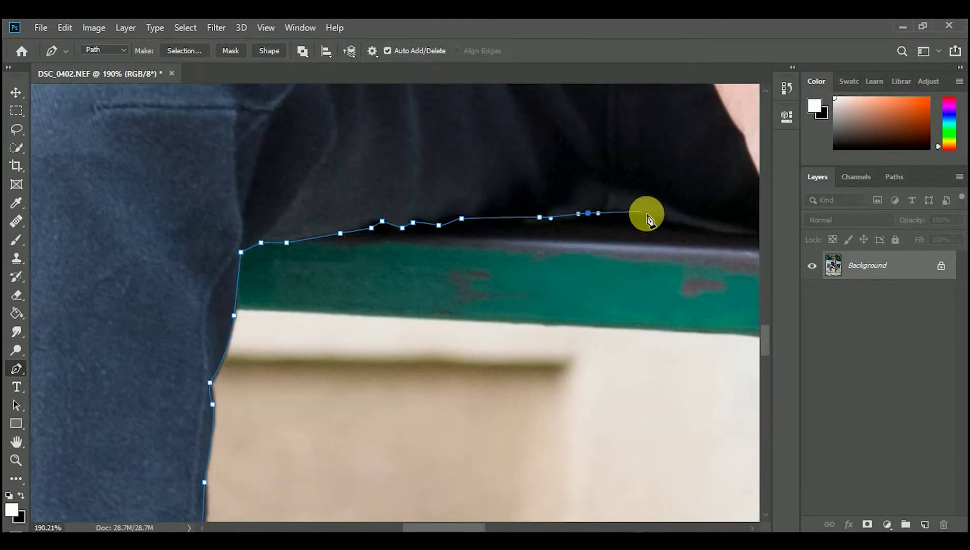
{"action": "left_click", "coordinate": [652, 217]}
{"action": "left_click", "coordinate": [715, 233]}
Trace the path along the outer edge of the floral shirt sleeve and around the shoulder's curve.
{"action": "scroll", "coordinate": [676, 239], "scroll_direction": "right", "scroll_amount": 3}
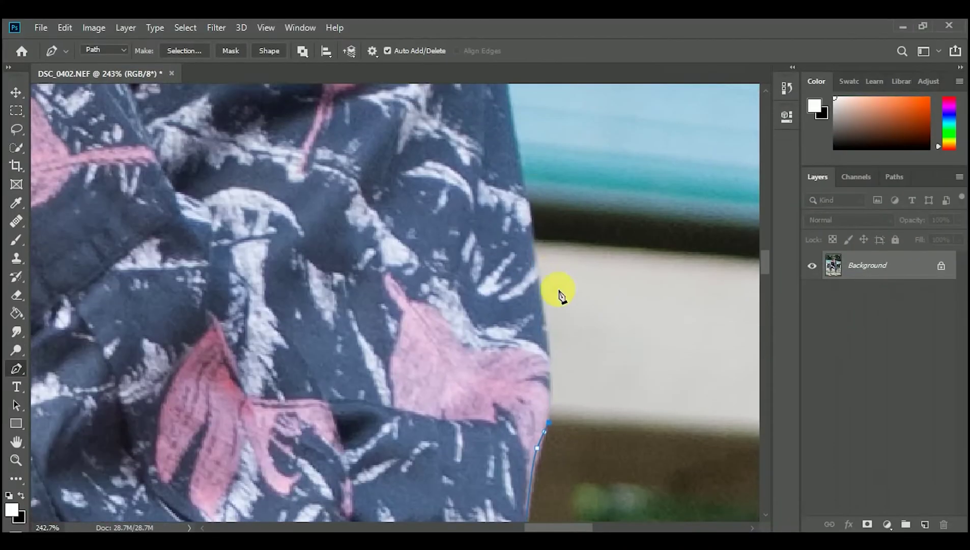
{"action": "scroll", "coordinate": [503, 183], "scroll_direction": "up", "scroll_amount": 5}
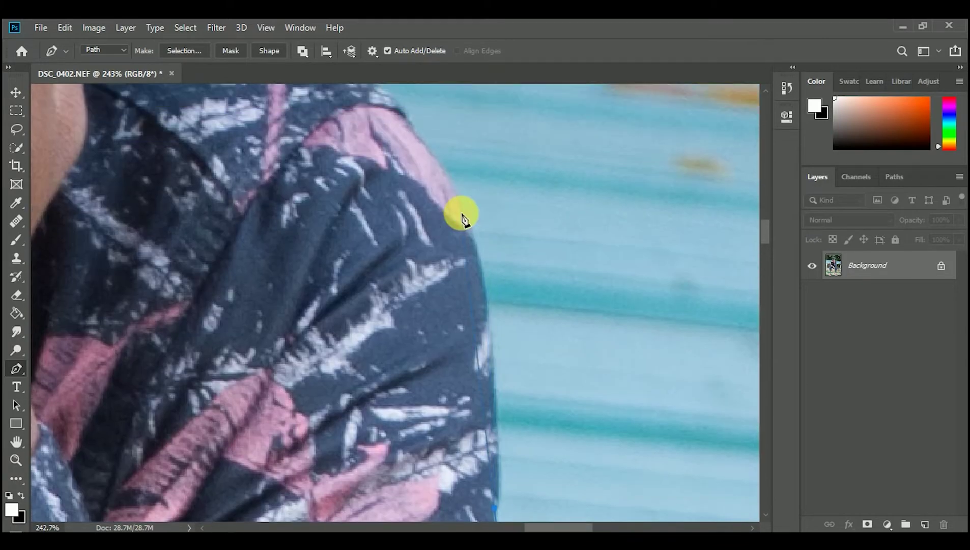
{"action": "left_click_drag", "start_coordinate": [427, 157], "coordinate": [426, 153]}
{"action": "left_click", "coordinate": [426, 146]}
{"action": "left_click", "coordinate": [397, 107]}
{"action": "left_click_drag", "start_coordinate": [396, 103], "coordinate": [558, 254]}
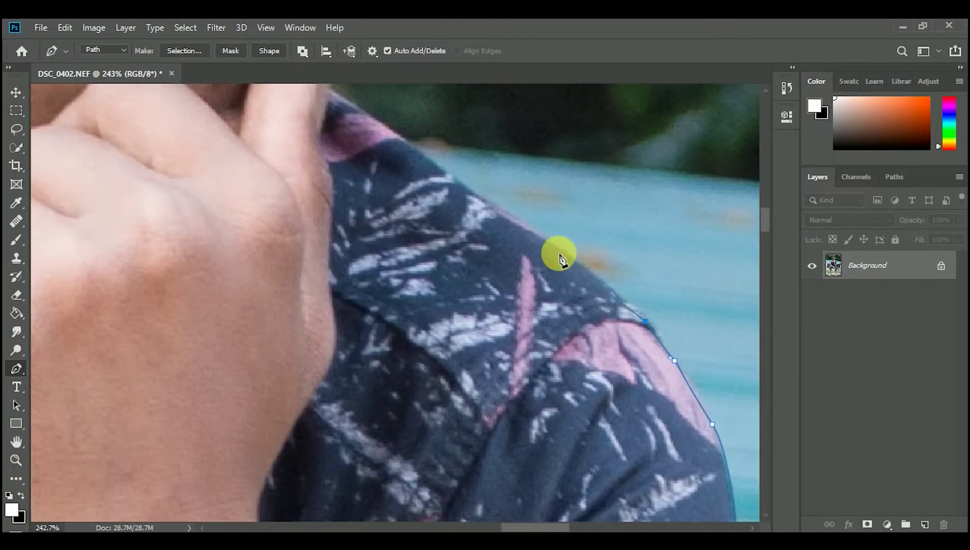
Continue the path along the sloping top of the shirt's shoulder towards the collar.
{"action": "left_click", "coordinate": [560, 246]}
{"action": "left_click", "coordinate": [502, 210]}
{"action": "left_click", "coordinate": [409, 141]}
{"action": "left_click_drag", "start_coordinate": [409, 141], "coordinate": [480, 225]}
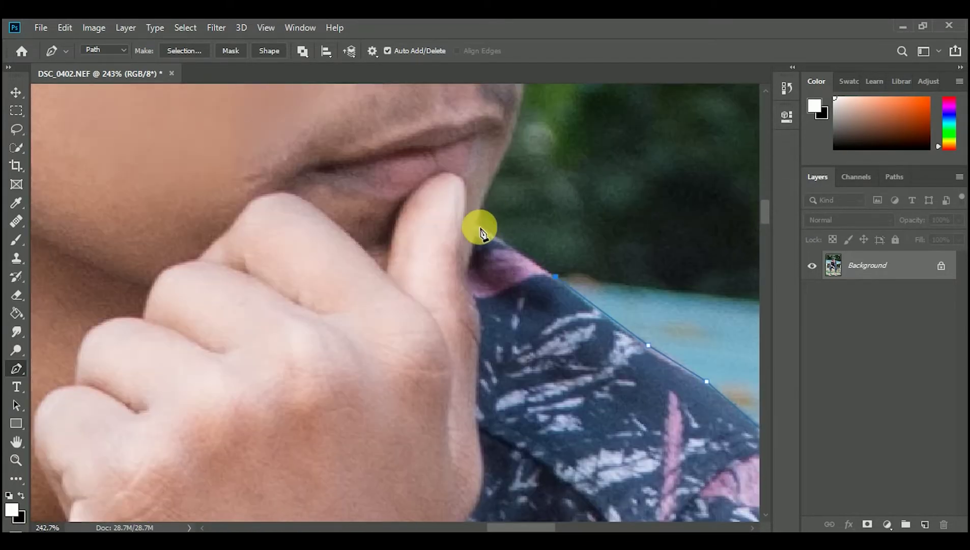
Trace the path from the shirt collar up the edge of the jaw beside the lips.
{"action": "left_click", "coordinate": [476, 224]}
{"action": "scroll", "coordinate": [507, 204], "scroll_direction": "up", "scroll_amount": 2}
{"action": "left_click_drag", "start_coordinate": [508, 194], "coordinate": [513, 175]}
{"action": "scroll", "coordinate": [492, 265], "scroll_direction": "left", "scroll_amount": 2}
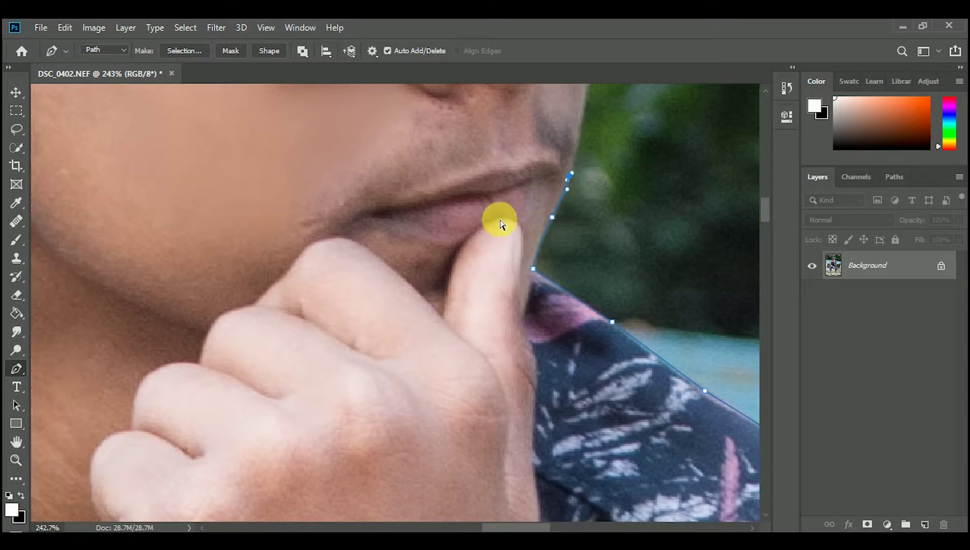
{"action": "scroll", "coordinate": [555, 216], "scroll_direction": "up", "scroll_amount": 7}
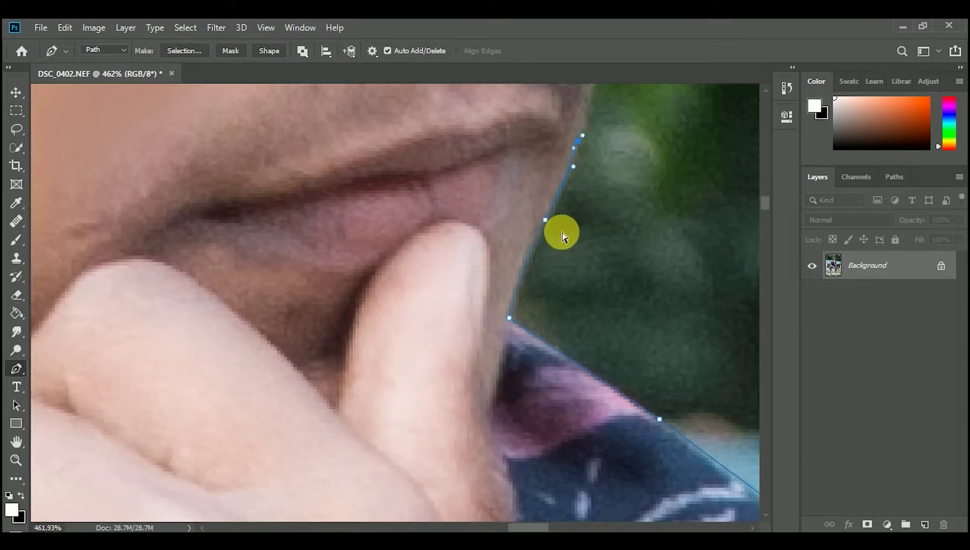
Extend the path along the cheek's edge up to the lower rim of the sunglasses.
{"action": "scroll", "coordinate": [591, 207], "scroll_direction": "up", "scroll_amount": 3}
{"action": "left_click", "coordinate": [599, 216]}
{"action": "left_click", "coordinate": [607, 145]}
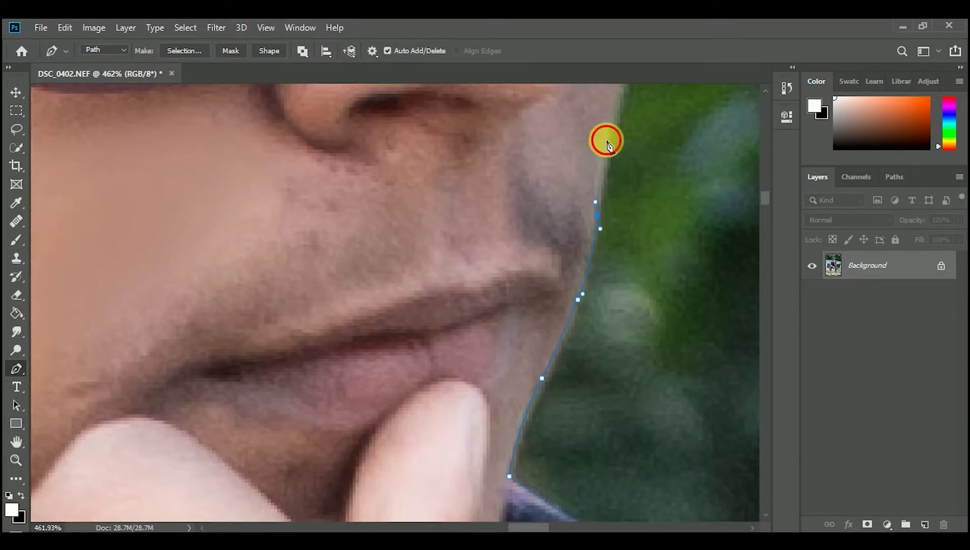
{"action": "scroll", "coordinate": [631, 153], "scroll_direction": "down", "scroll_amount": 4}
{"action": "scroll", "coordinate": [663, 164], "scroll_direction": "up", "scroll_amount": 4}
{"action": "left_click", "coordinate": [641, 170]}
{"action": "left_click_drag", "start_coordinate": [699, 154], "coordinate": [450, 208]}
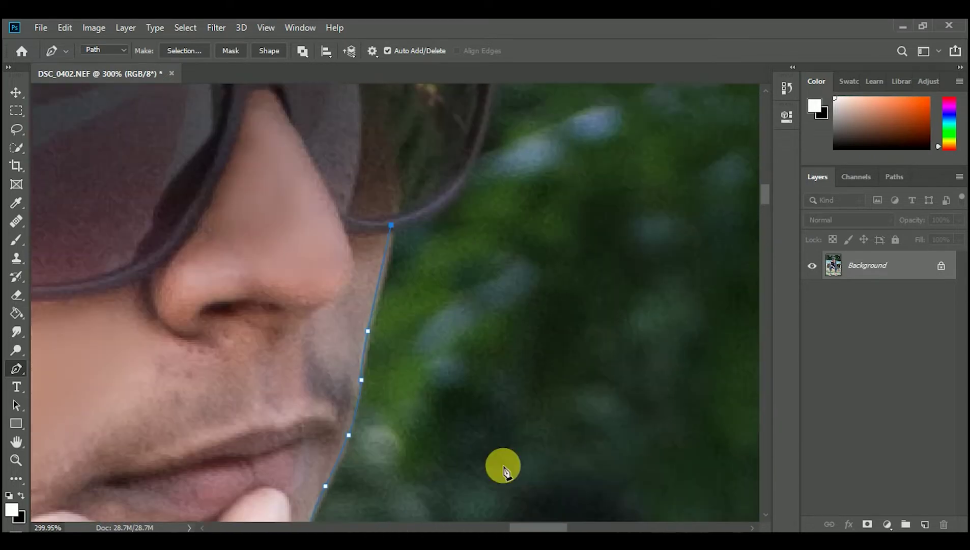
Outline the outer rim and top edge of the sunglasses up to the underside of the cap.
{"action": "scroll", "coordinate": [504, 469], "scroll_direction": "up", "scroll_amount": 4}
{"action": "left_click_drag", "start_coordinate": [485, 314], "coordinate": [490, 238]}
{"action": "left_click", "coordinate": [508, 190]}
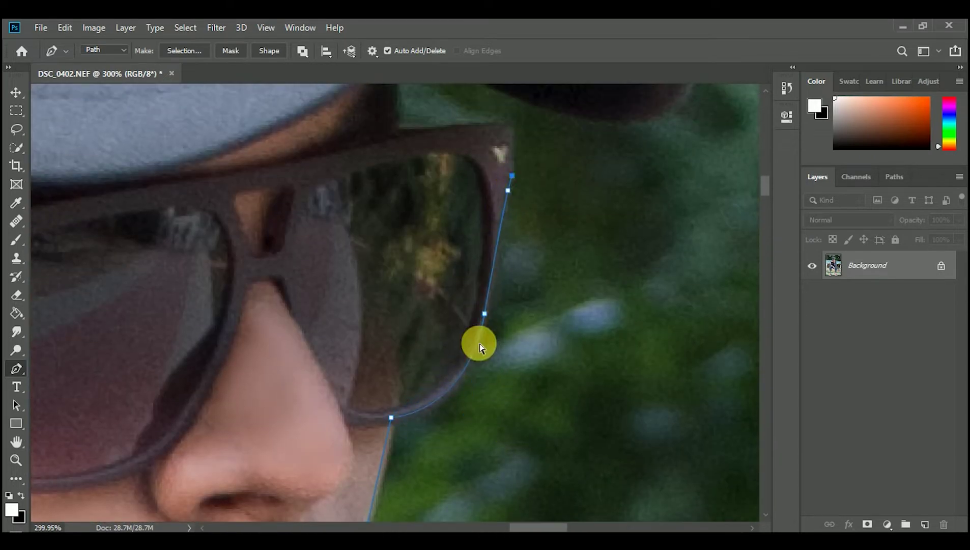
{"action": "scroll", "coordinate": [515, 234], "scroll_direction": "up", "scroll_amount": 2}
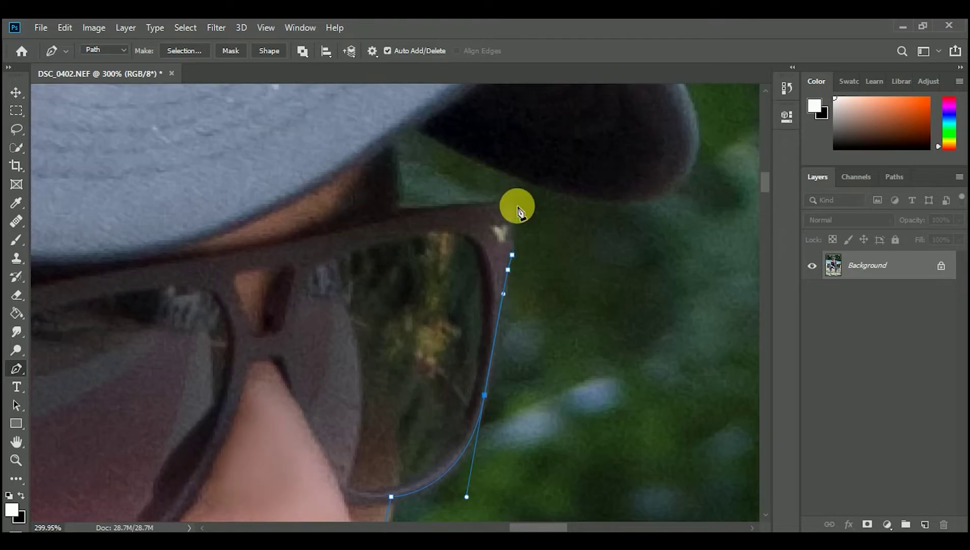
{"action": "left_click", "coordinate": [514, 205]}
{"action": "left_click_drag", "start_coordinate": [459, 203], "coordinate": [436, 208]}
{"action": "left_click", "coordinate": [416, 208]}
{"action": "left_click", "coordinate": [401, 206]}
{"action": "left_click", "coordinate": [395, 140]}
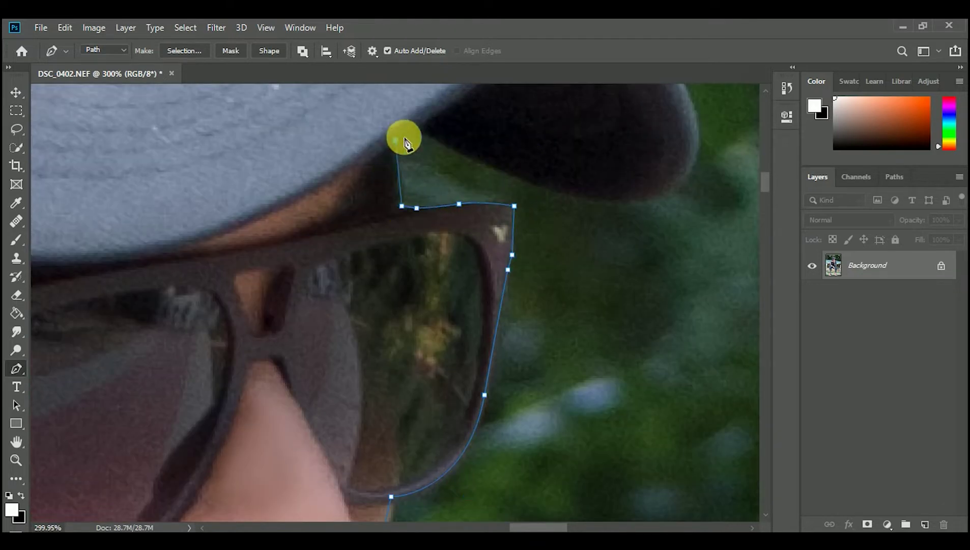
Trace the path with curved segments around the underside, tip and upper edge of the cap's brim.
{"action": "left_click", "coordinate": [414, 129]}
{"action": "left_click_drag", "start_coordinate": [587, 202], "coordinate": [626, 206]}
{"action": "scroll", "coordinate": [728, 213], "scroll_direction": "up", "scroll_amount": 2}
{"action": "scroll", "coordinate": [733, 224], "scroll_direction": "up", "scroll_amount": 2}
{"action": "left_click_drag", "start_coordinate": [699, 289], "coordinate": [701, 238]}
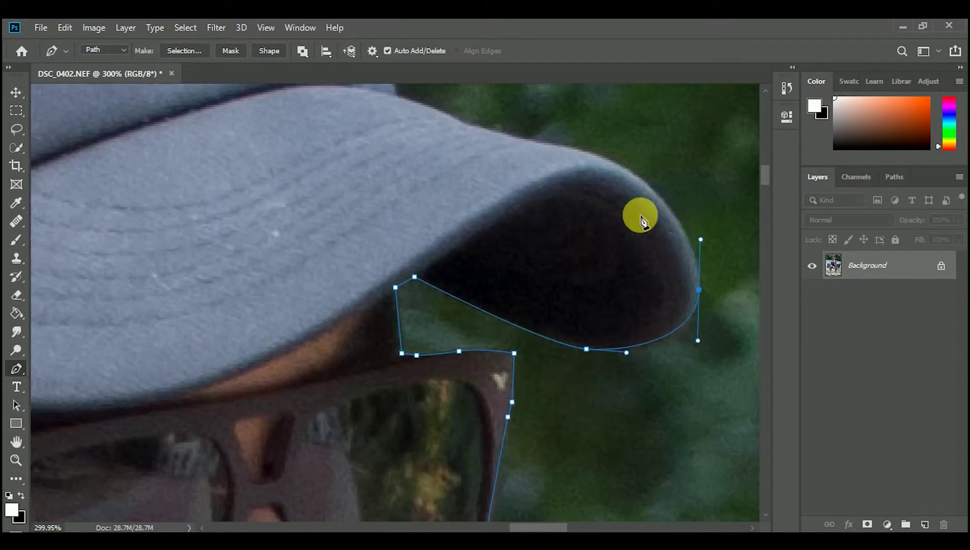
{"action": "left_click_drag", "start_coordinate": [631, 173], "coordinate": [606, 159]}
{"action": "left_click_drag", "start_coordinate": [549, 143], "coordinate": [512, 139]}
{"action": "left_click", "coordinate": [493, 132]}
{"action": "scroll", "coordinate": [490, 144], "scroll_direction": "left", "scroll_amount": 3}
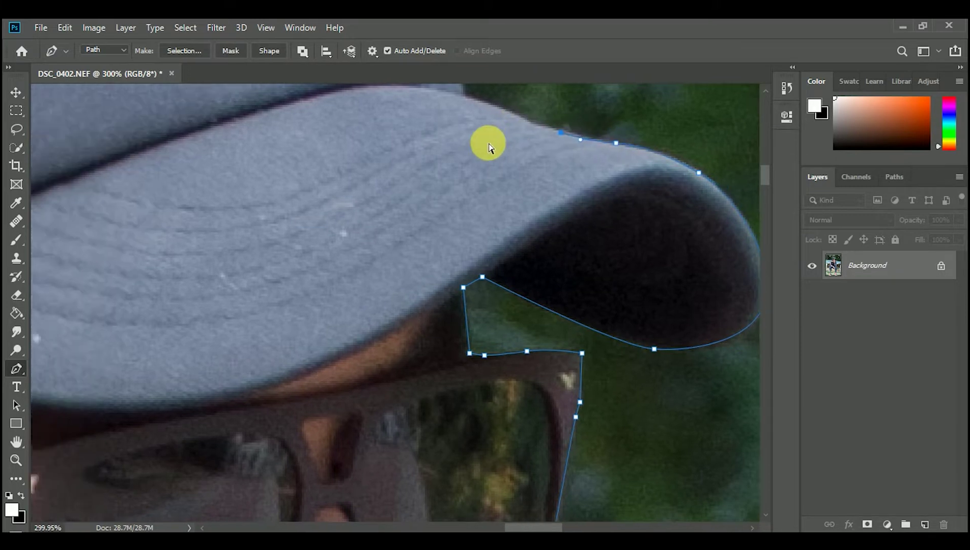
Continue the path from the brim's upper edge up the front of the cap's crown.
{"action": "scroll", "coordinate": [550, 188], "scroll_direction": "up", "scroll_amount": 3}
{"action": "left_click", "coordinate": [578, 241]}
{"action": "scroll", "coordinate": [569, 196], "scroll_direction": "left", "scroll_amount": 2}
{"action": "scroll", "coordinate": [611, 176], "scroll_direction": "up", "scroll_amount": 3}
{"action": "left_click_drag", "start_coordinate": [567, 176], "coordinate": [518, 105]}
{"action": "scroll", "coordinate": [499, 106], "scroll_direction": "up", "scroll_amount": 2}
{"action": "scroll", "coordinate": [499, 106], "scroll_direction": "left", "scroll_amount": 2}
{"action": "scroll", "coordinate": [503, 173], "scroll_direction": "up", "scroll_amount": 3}
{"action": "scroll", "coordinate": [504, 179], "scroll_direction": "up", "scroll_amount": 2}
Trace the path across the top of the cap's crown and around its button.
{"action": "left_click_drag", "start_coordinate": [479, 223], "coordinate": [356, 191]}
{"action": "left_click", "coordinate": [364, 183]}
{"action": "scroll", "coordinate": [348, 188], "scroll_direction": "left", "scroll_amount": 4}
{"action": "left_click", "coordinate": [351, 185]}
{"action": "scroll", "coordinate": [351, 188], "scroll_direction": "left", "scroll_amount": 1}
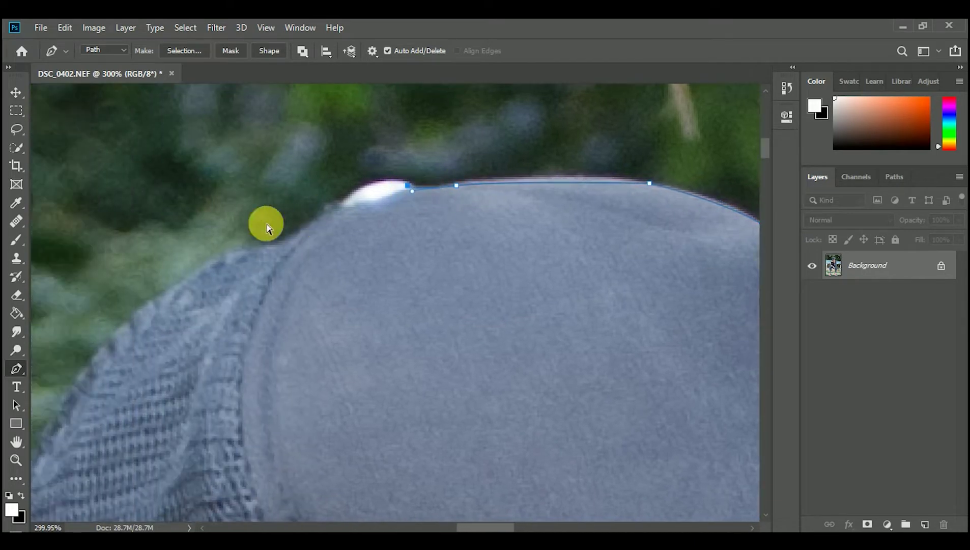
{"action": "scroll", "coordinate": [266, 224], "scroll_direction": "left", "scroll_amount": 1}
{"action": "left_click", "coordinate": [421, 209]}
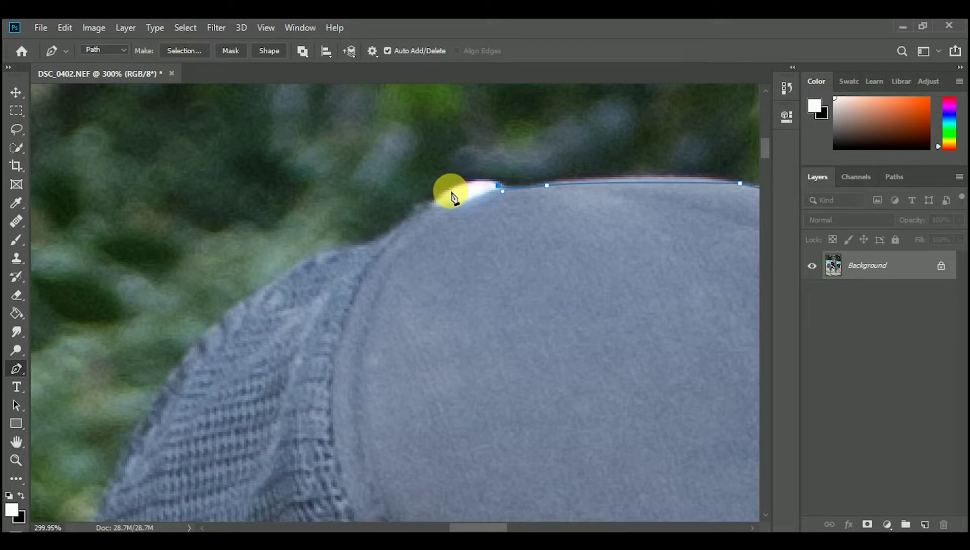
Follow the upper curve of the cap's mesh back panel with smooth anchor points.
{"action": "left_click_drag", "start_coordinate": [366, 242], "coordinate": [351, 245]}
{"action": "left_click_drag", "start_coordinate": [199, 340], "coordinate": [161, 393]}
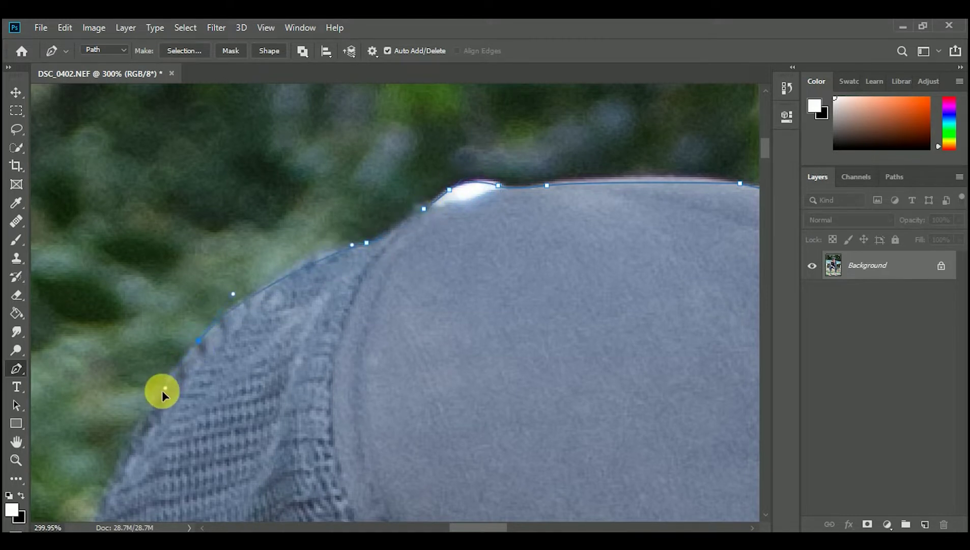
{"action": "left_click", "coordinate": [144, 415]}
{"action": "scroll", "coordinate": [91, 371], "scroll_direction": "down", "scroll_amount": 2}
{"action": "scroll", "coordinate": [105, 397], "scroll_direction": "left", "scroll_amount": 1}
{"action": "scroll", "coordinate": [185, 421], "scroll_direction": "left", "scroll_amount": 4}
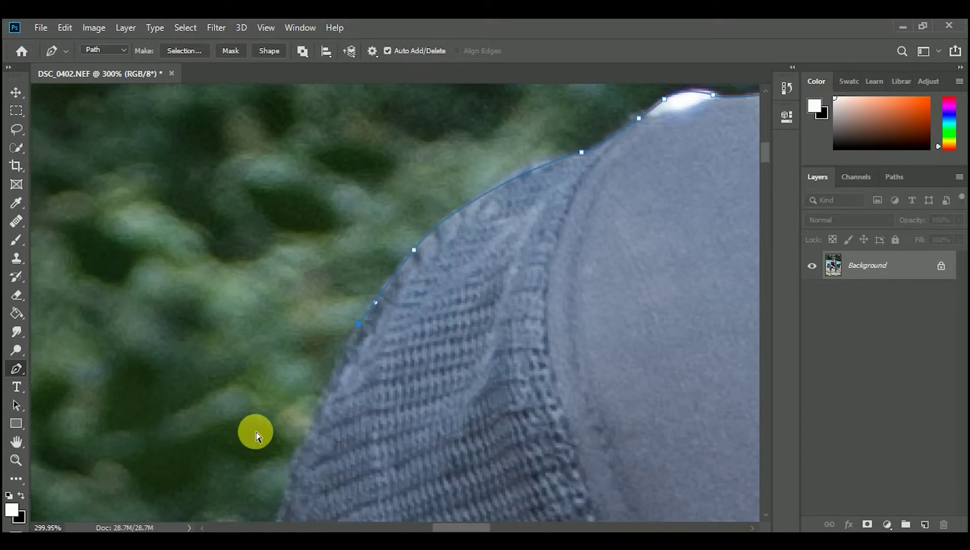
Trace the path down the back of the cap's mesh panel and around its bulging edge.
{"action": "scroll", "coordinate": [293, 404], "scroll_direction": "down", "scroll_amount": 4}
{"action": "left_click_drag", "start_coordinate": [336, 324], "coordinate": [329, 345]}
{"action": "left_click", "coordinate": [326, 357]}
{"action": "left_click", "coordinate": [318, 423]}
{"action": "left_click", "coordinate": [338, 451]}
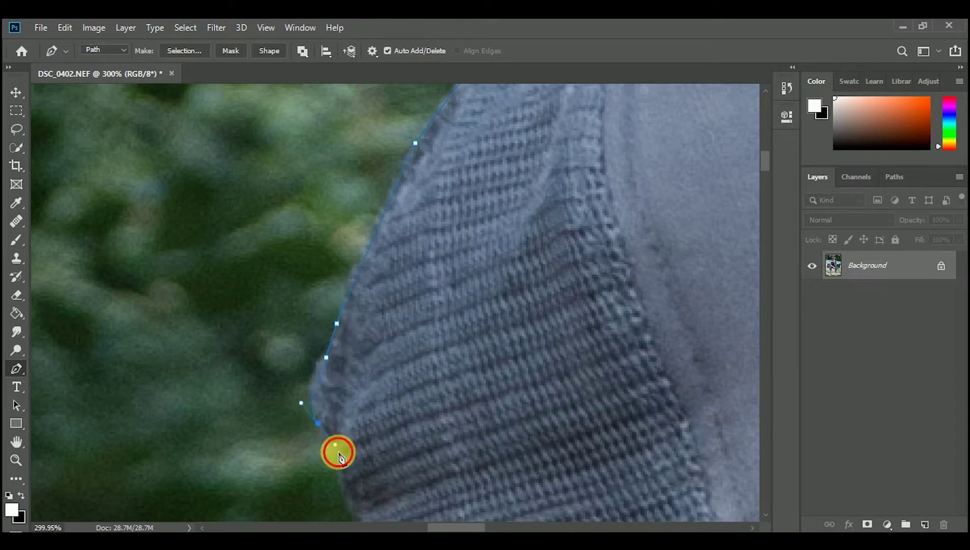
{"action": "left_click", "coordinate": [351, 508]}
Continue the path down the mesh panel's lower edge and onto the cap's perforated adjustment strap.
{"action": "scroll", "coordinate": [358, 439], "scroll_direction": "down", "scroll_amount": 2}
{"action": "left_click", "coordinate": [361, 423]}
{"action": "left_click", "coordinate": [359, 450]}
{"action": "scroll", "coordinate": [316, 482], "scroll_direction": "down", "scroll_amount": 3}
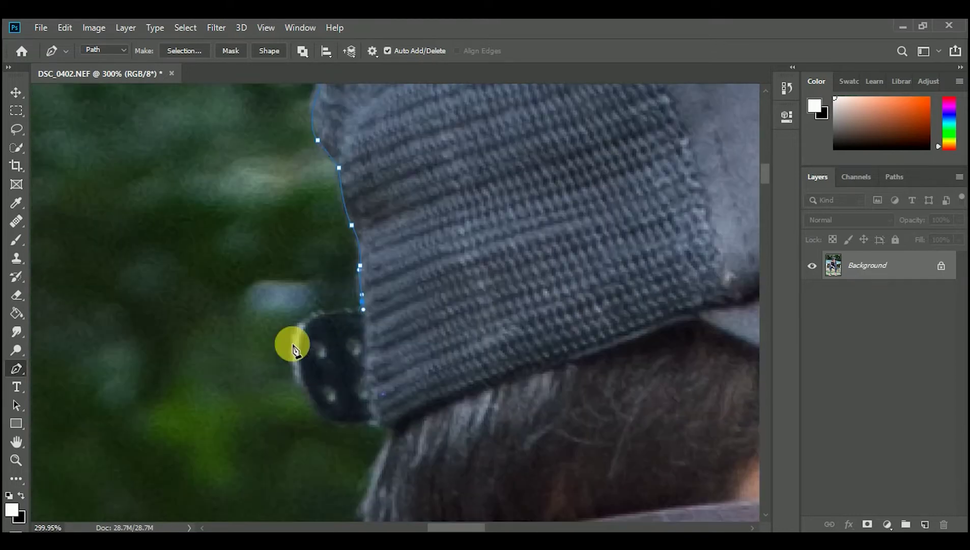
{"action": "left_click", "coordinate": [305, 321]}
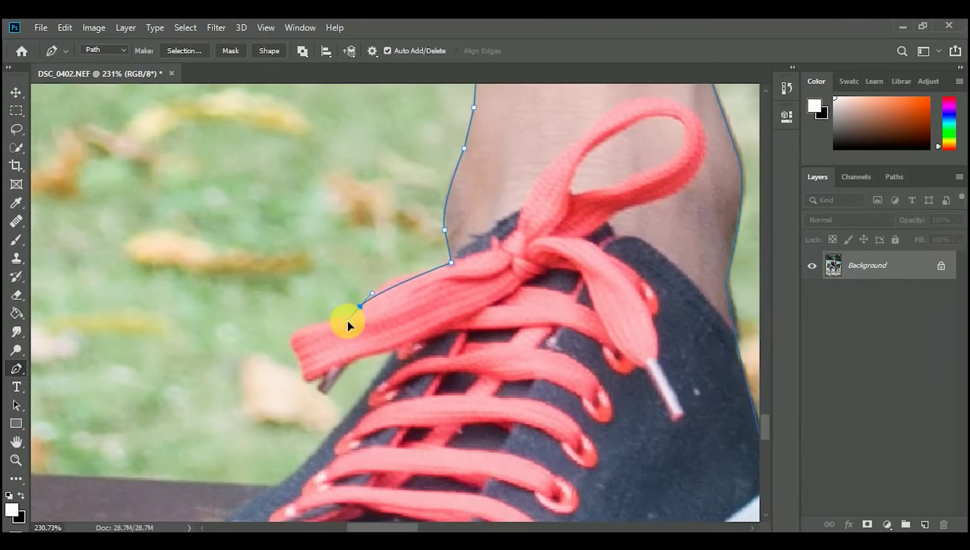
Trace around the loose shoelace end and down the shoe's outer edge to the pink toe cap.
{"action": "left_click", "coordinate": [289, 335]}
{"action": "left_click", "coordinate": [305, 378]}
{"action": "scroll", "coordinate": [281, 383], "scroll_direction": "down", "scroll_amount": 3}
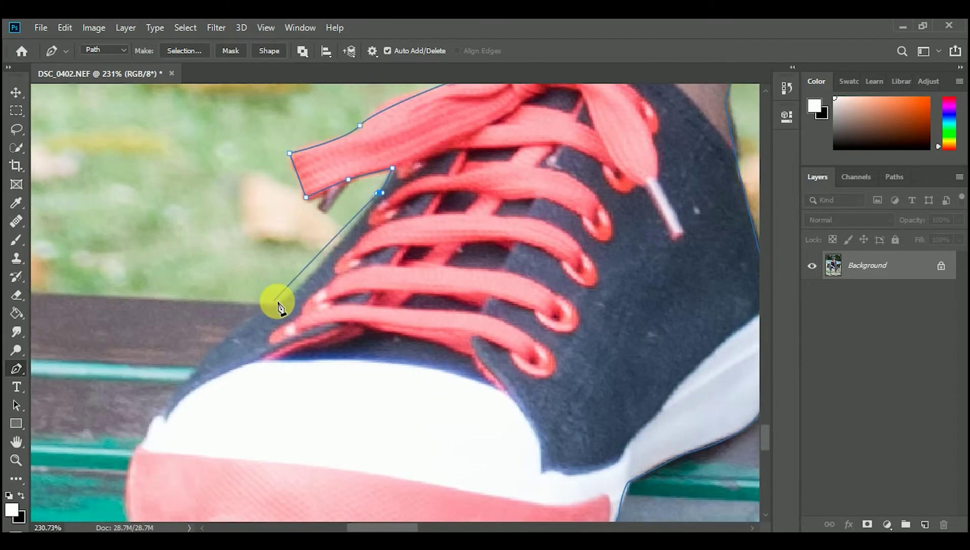
{"action": "left_click", "coordinate": [178, 387]}
{"action": "left_click", "coordinate": [165, 417]}
{"action": "left_click", "coordinate": [131, 458]}
{"action": "scroll", "coordinate": [131, 422], "scroll_direction": "down", "scroll_amount": 3}
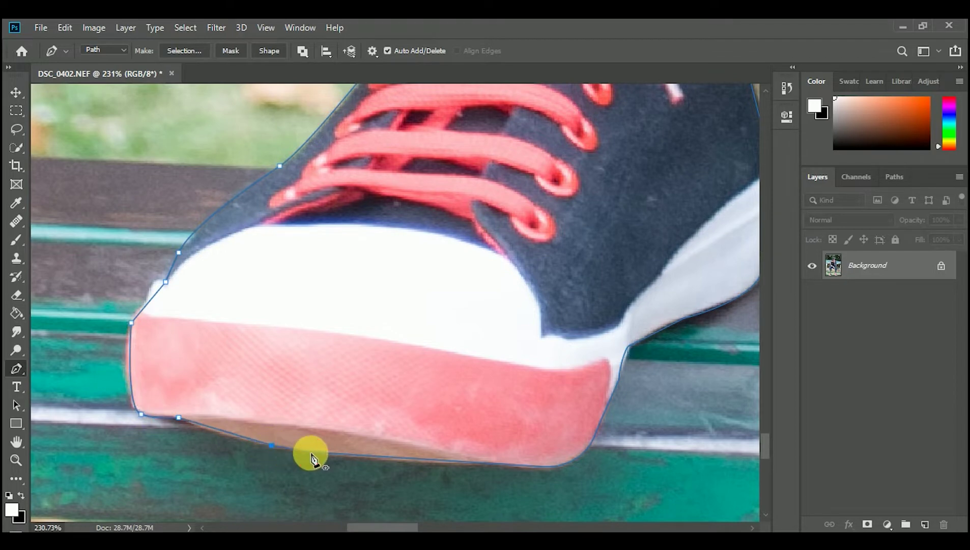
Convert the man's closed path into a new anti-aliased selection with a feather radius of 0.5 pixels.
{"action": "scroll", "coordinate": [314, 457], "scroll_direction": "down", "scroll_amount": 5}
{"action": "scroll", "coordinate": [405, 422], "scroll_direction": "up", "scroll_amount": 4}
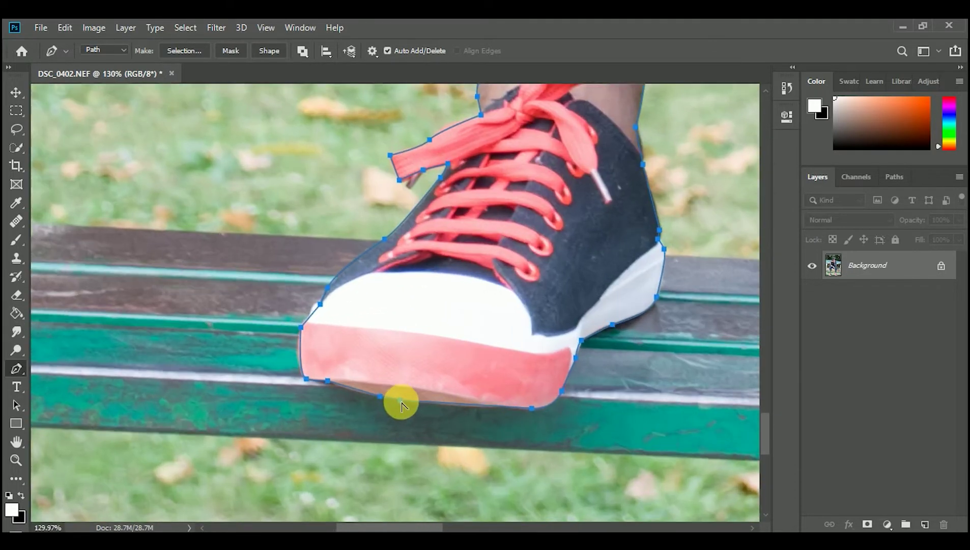
{"action": "right_click", "coordinate": [405, 372]}
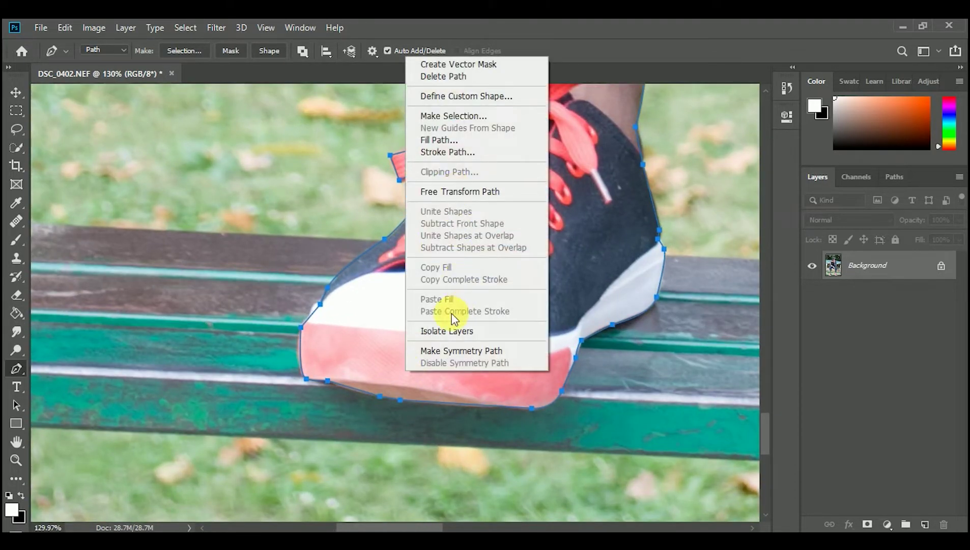
{"action": "left_click", "coordinate": [467, 117]}
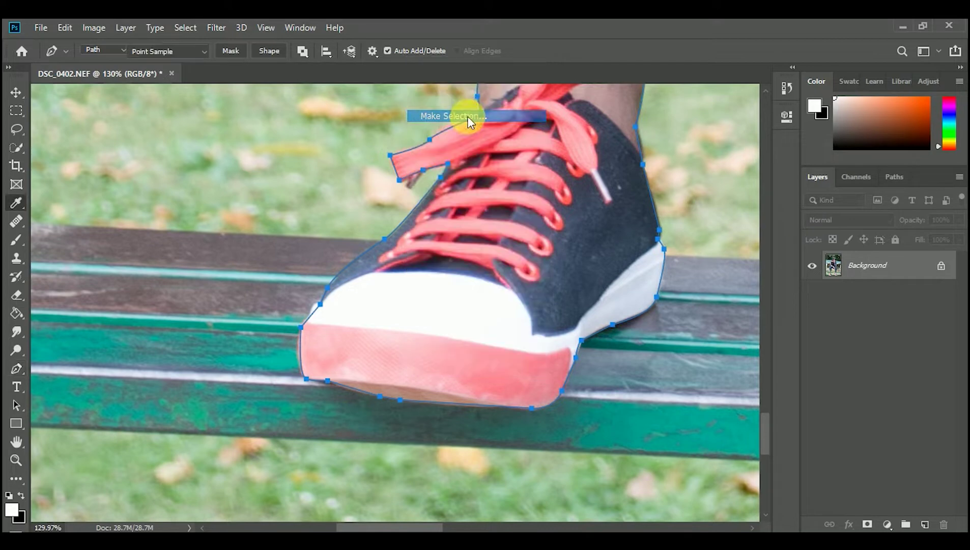
{"action": "left_click", "coordinate": [554, 153]}
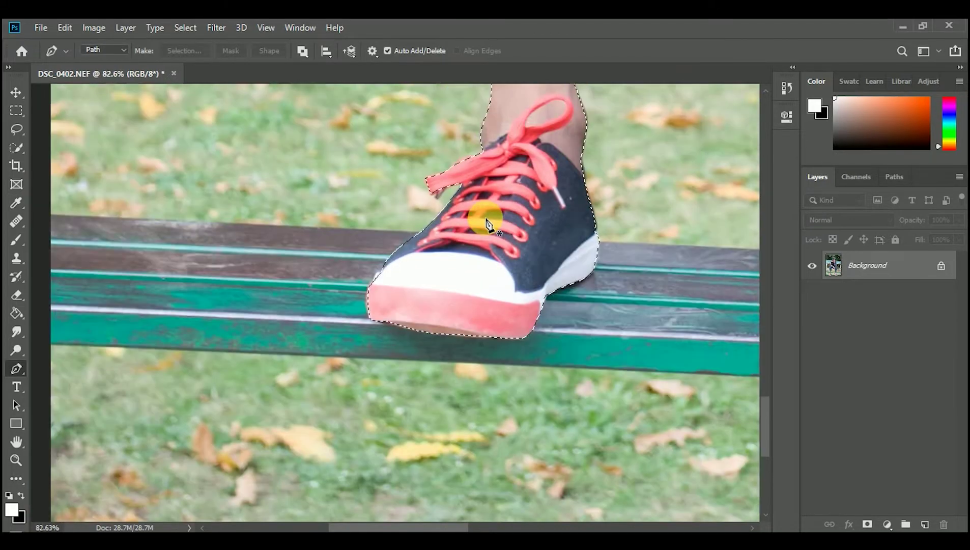
Add a layer mask from the selection to hide the park background around the seated man.
{"action": "scroll", "coordinate": [486, 224], "scroll_direction": "down", "scroll_amount": 5}
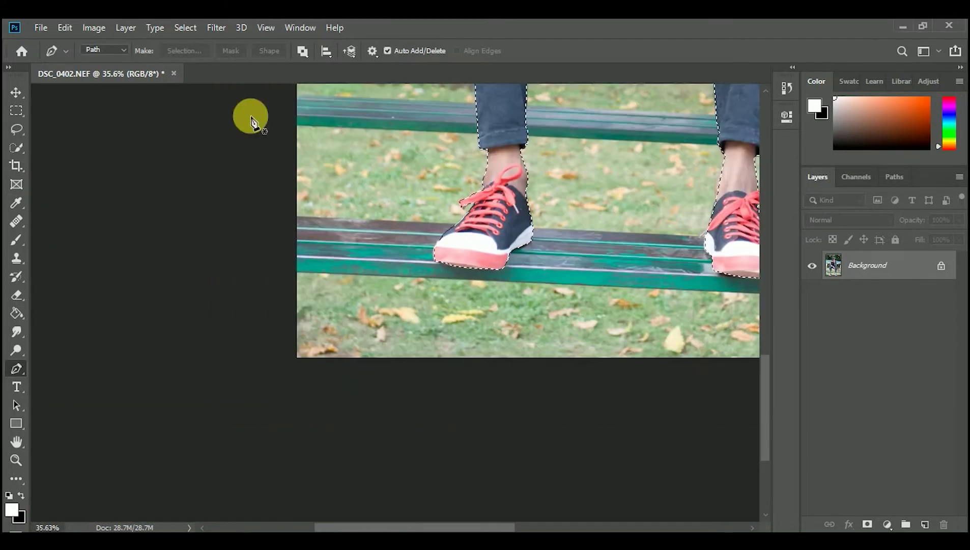
{"action": "scroll", "coordinate": [550, 226], "scroll_direction": "down", "scroll_amount": 2}
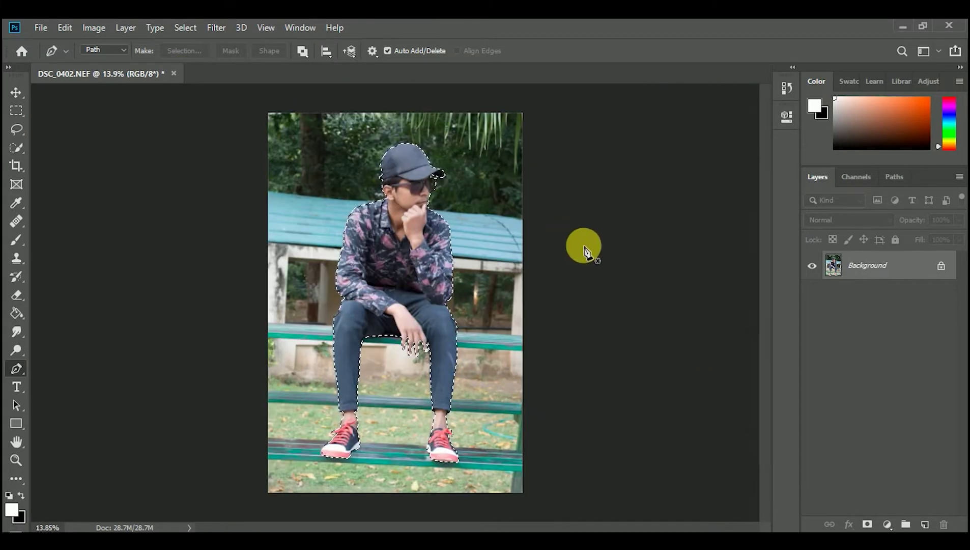
{"action": "left_click", "coordinate": [867, 524]}
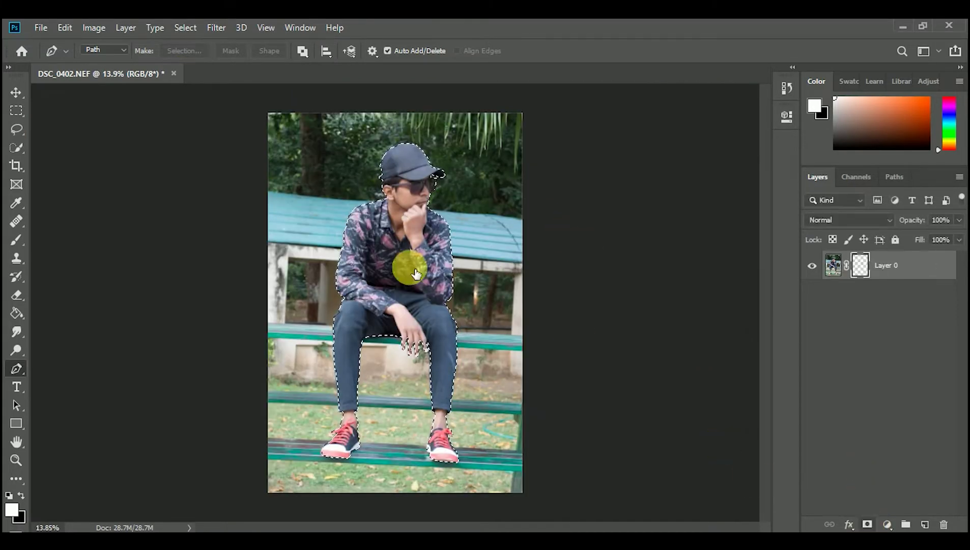
{"action": "scroll", "coordinate": [416, 197], "scroll_direction": "up", "scroll_amount": 3}
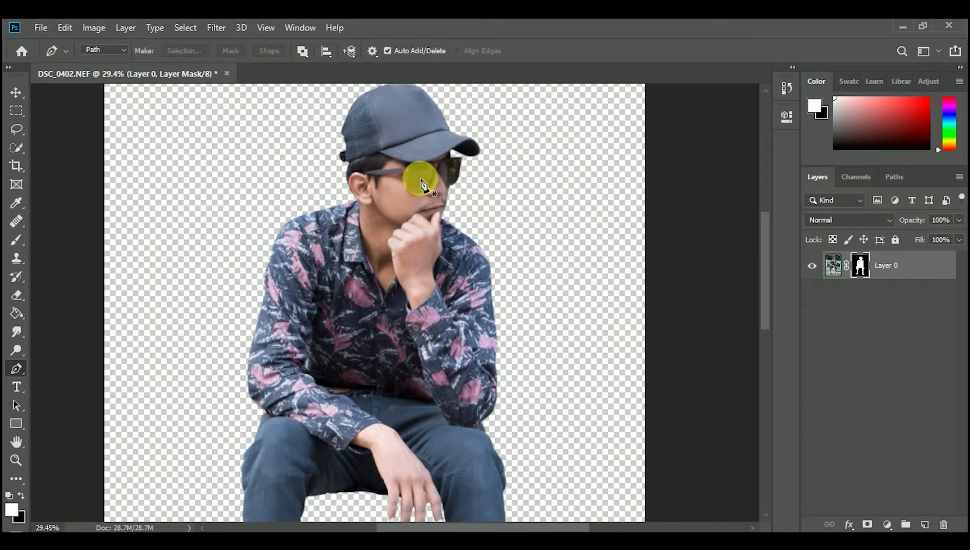
{"action": "scroll", "coordinate": [318, 317], "scroll_direction": "up", "scroll_amount": 5}
{"action": "scroll", "coordinate": [316, 374], "scroll_direction": "up", "scroll_amount": 2}
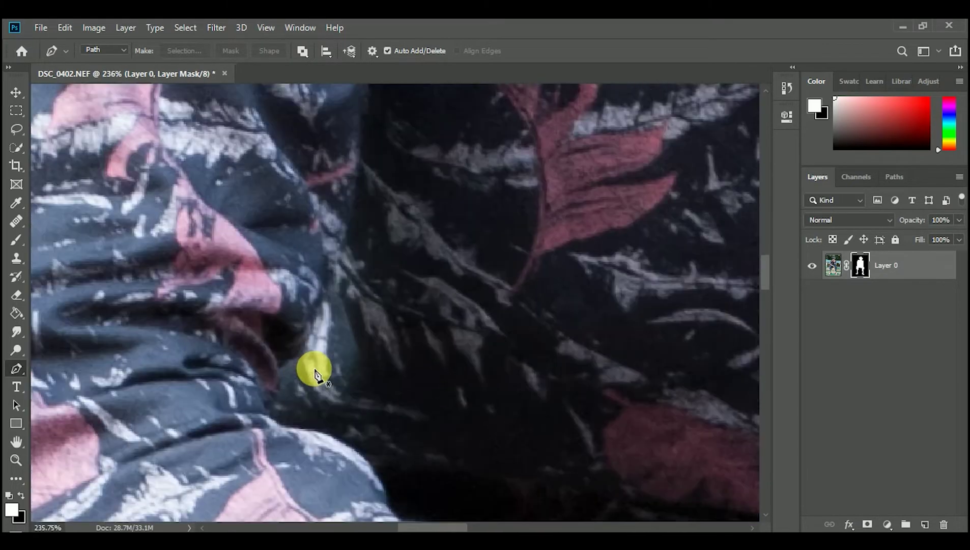
{"action": "scroll", "coordinate": [318, 369], "scroll_direction": "down", "scroll_amount": 6}
{"action": "scroll", "coordinate": [482, 339], "scroll_direction": "down", "scroll_amount": 2}
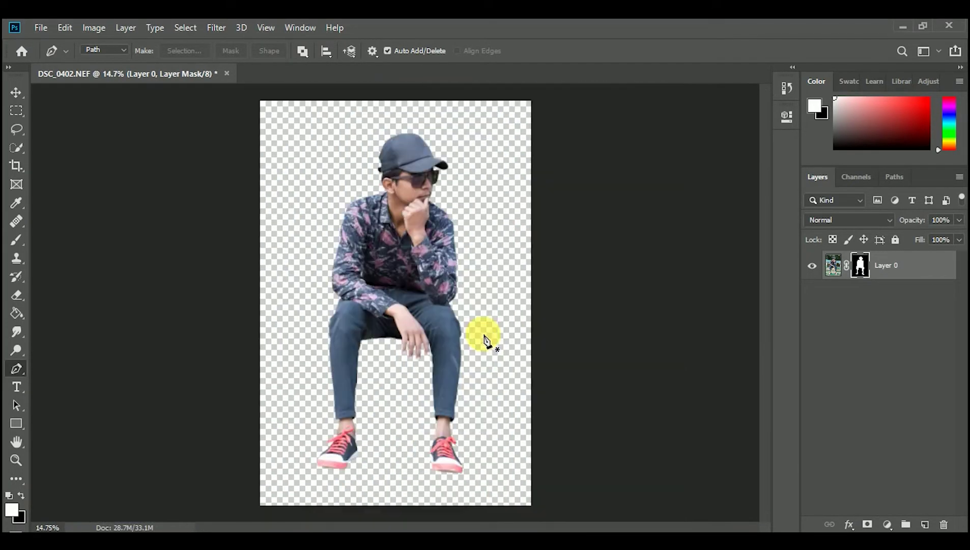
Save a PNG copy of the cutout as DSC_0402 in the "my png" folder on New Volume (G:).
{"action": "left_click", "coordinate": [42, 28]}
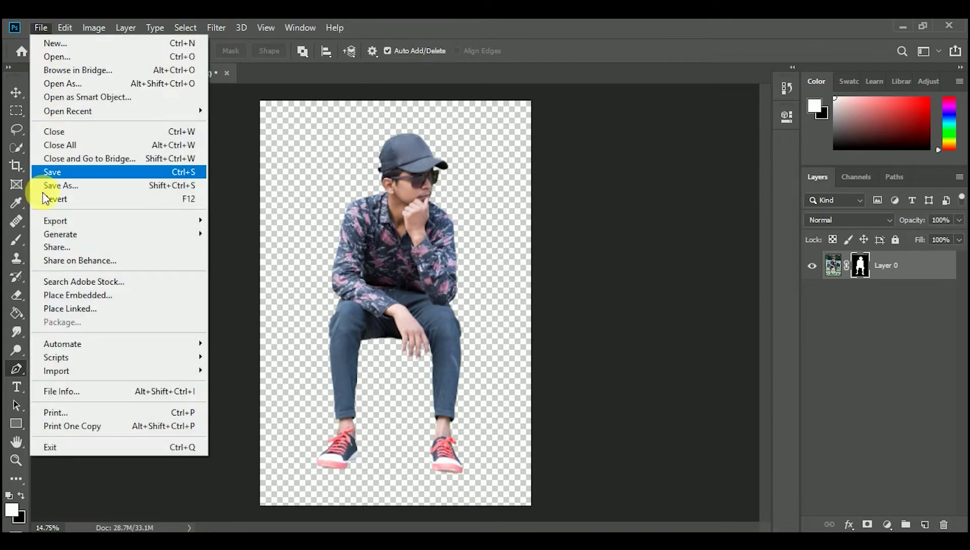
{"action": "left_click", "coordinate": [77, 184]}
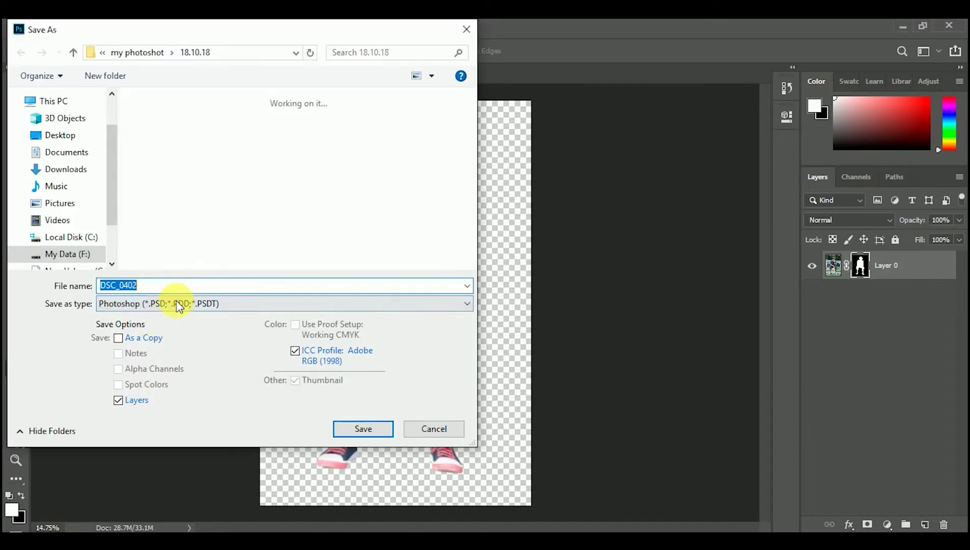
{"action": "left_click", "coordinate": [173, 303]}
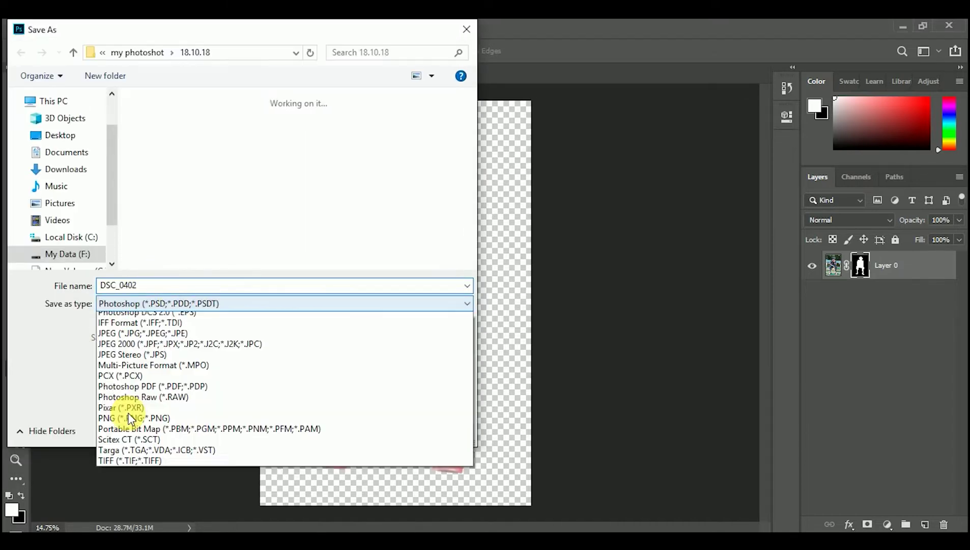
{"action": "left_click", "coordinate": [127, 498]}
{"action": "scroll", "coordinate": [72, 247], "scroll_direction": "down", "scroll_amount": 2}
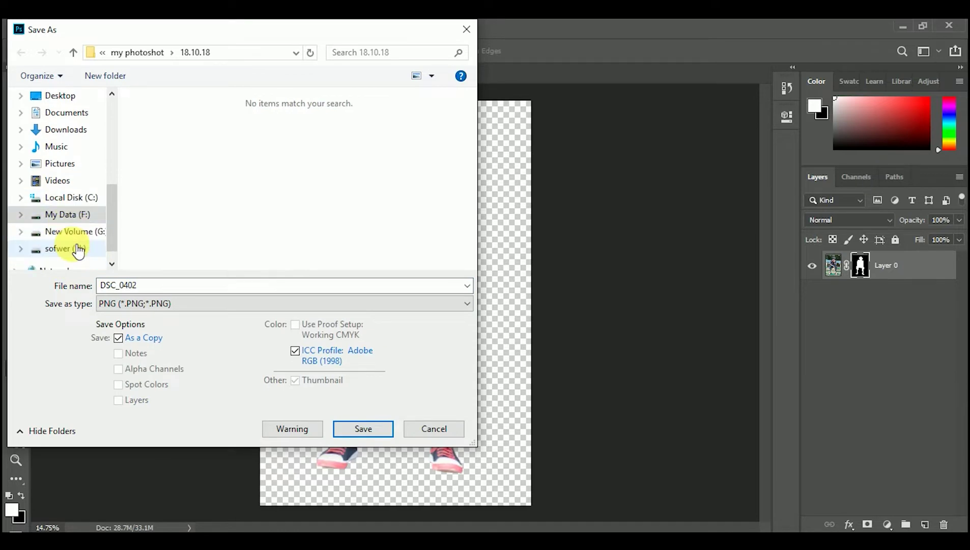
{"action": "left_click", "coordinate": [90, 232]}
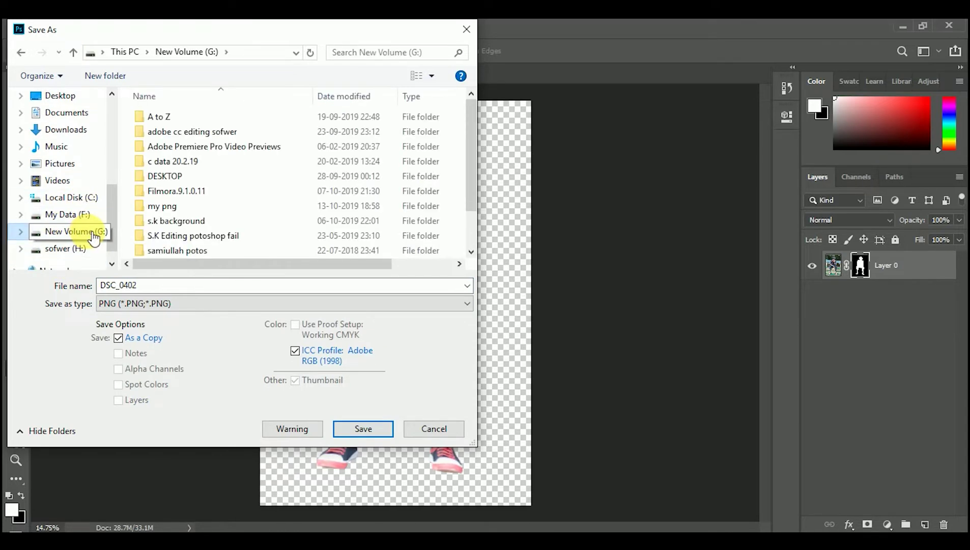
{"action": "left_click", "coordinate": [210, 208]}
{"action": "left_click", "coordinate": [379, 434]}
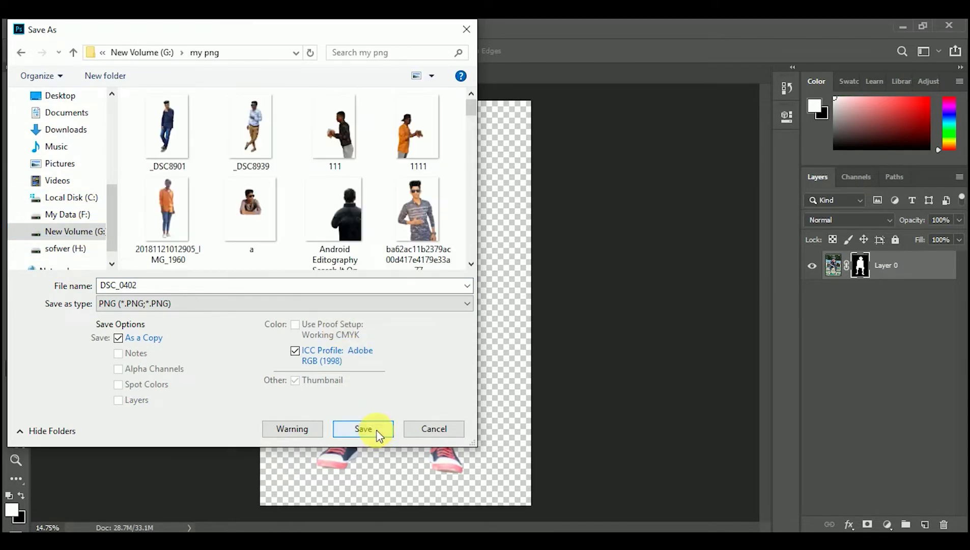
{"action": "left_click", "coordinate": [373, 431]}
{"action": "left_click", "coordinate": [571, 162]}
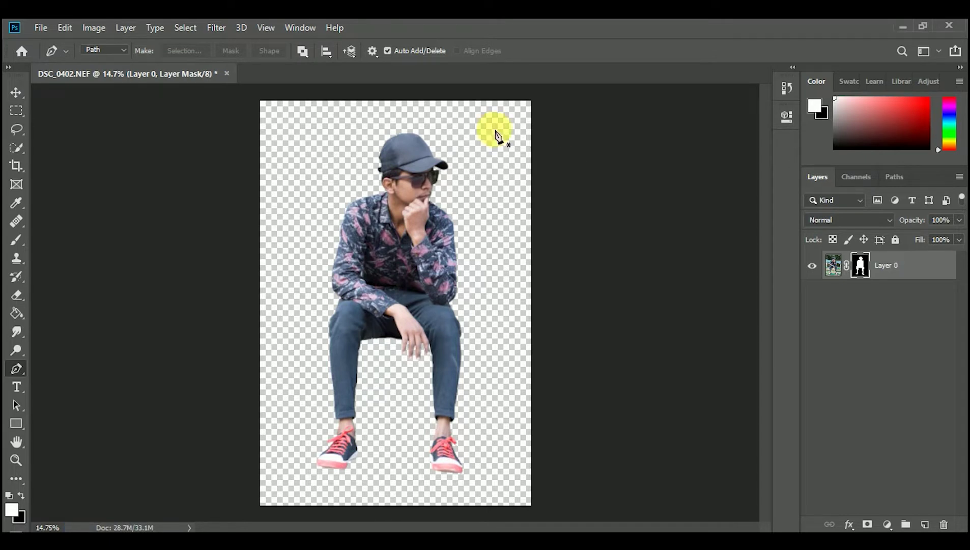
Bring up PicsArt_11-13-12.39.42.png, the phone and desert scene, as the background document.
{"action": "scroll", "coordinate": [489, 357], "scroll_direction": "down", "scroll_amount": 1}
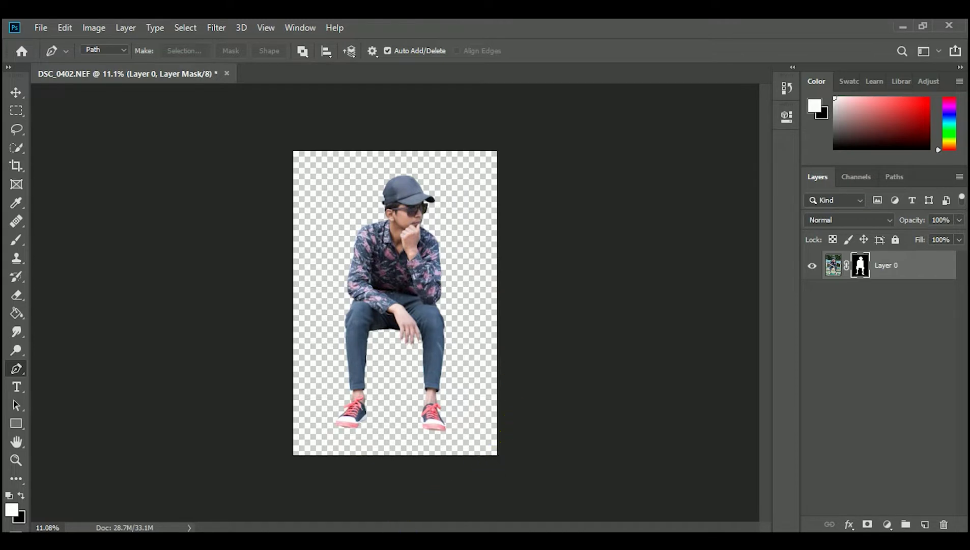
{"action": "mouse_move", "coordinate": [401, 540]}
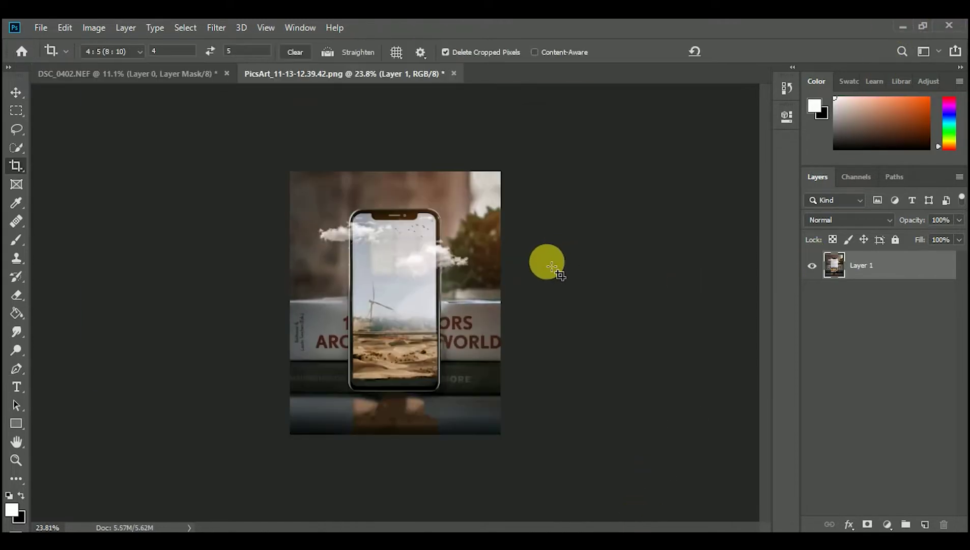
{"action": "scroll", "coordinate": [445, 283], "scroll_direction": "up", "scroll_amount": 1}
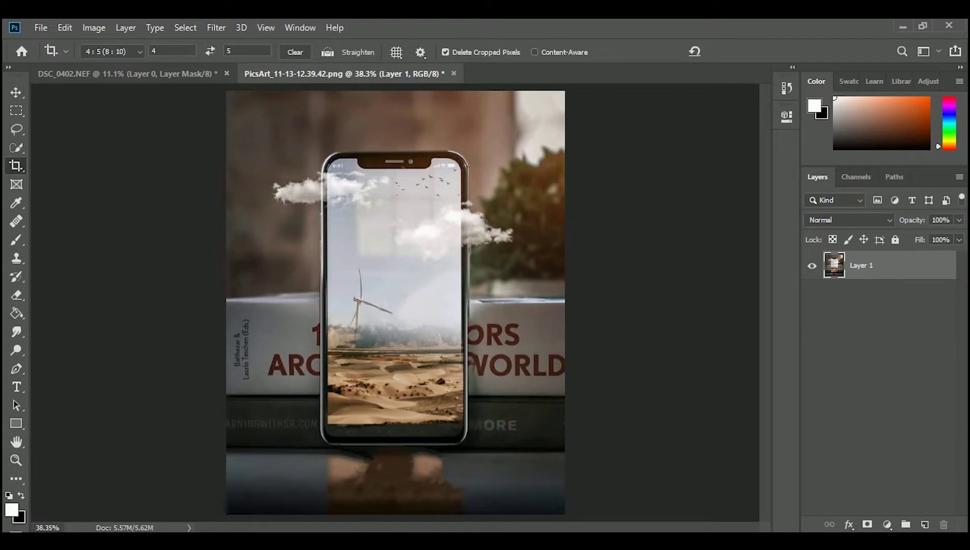
Try to move the masked man from DSC_0402.NEF into the phone scene document.
{"action": "left_click", "coordinate": [130, 75]}
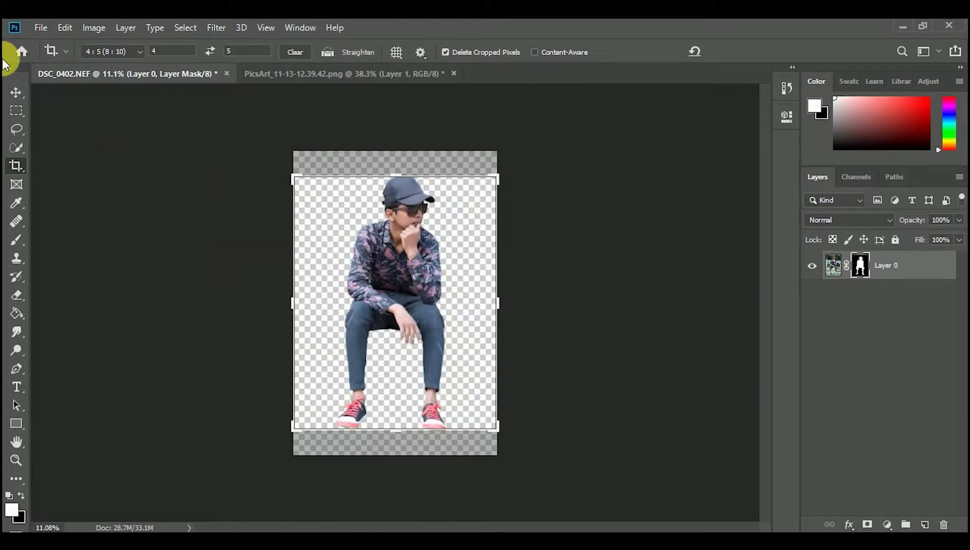
{"action": "left_click", "coordinate": [14, 94]}
{"action": "left_click_drag", "start_coordinate": [401, 309], "coordinate": [379, 331]}
{"action": "left_click_drag", "start_coordinate": [388, 413], "coordinate": [390, 394]}
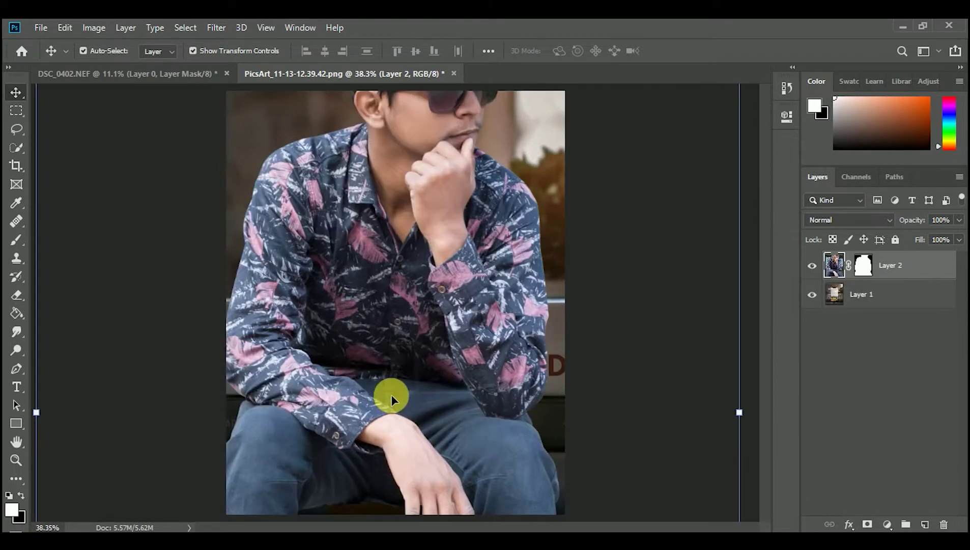
Delete the oversized man layer from the phone scene document.
{"action": "key", "text": "ctrl+minus"}
{"action": "key", "text": "ctrl+minus"}
{"action": "key", "text": "ctrl+minus"}
{"action": "left_click_drag", "start_coordinate": [465, 433], "coordinate": [426, 367]}
{"action": "left_click", "coordinate": [658, 51]}
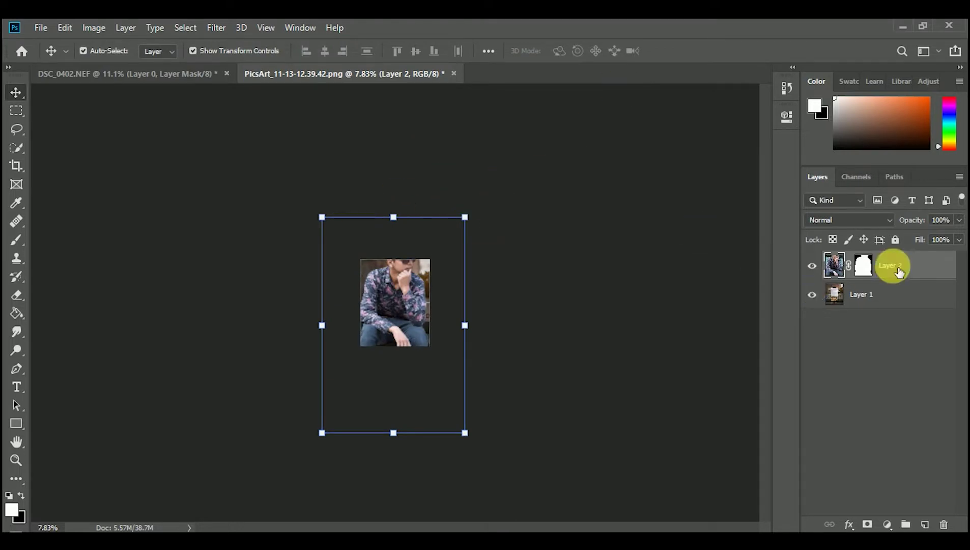
{"action": "key", "text": "Delete"}
Apply the layer mask permanently to the man's layer in DSC_0402.NEF.
{"action": "left_click", "coordinate": [138, 77]}
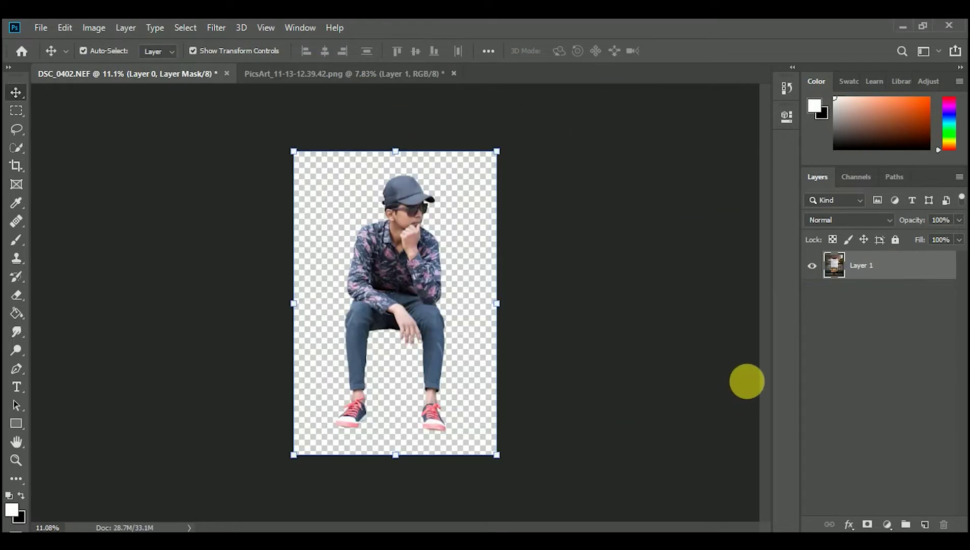
{"action": "right_click", "coordinate": [874, 268]}
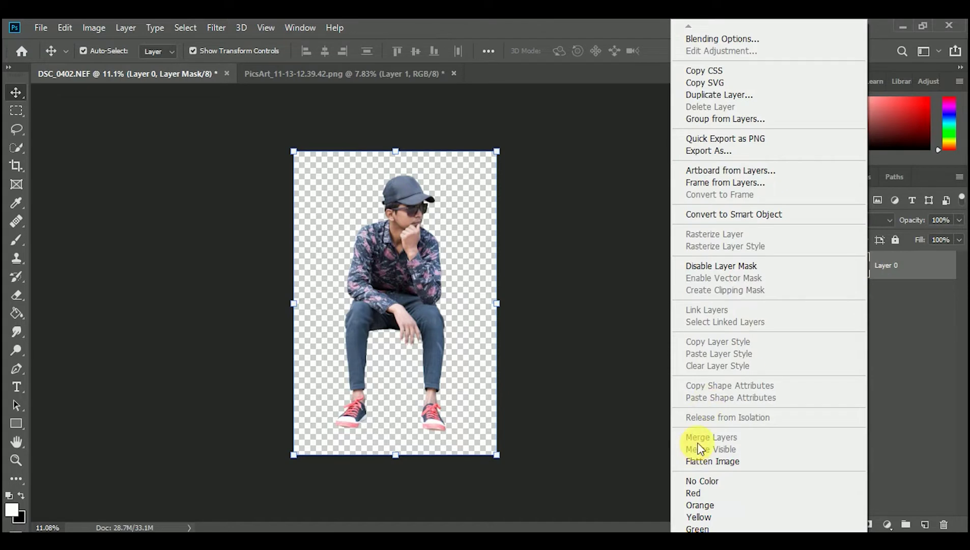
{"action": "left_click", "coordinate": [956, 382]}
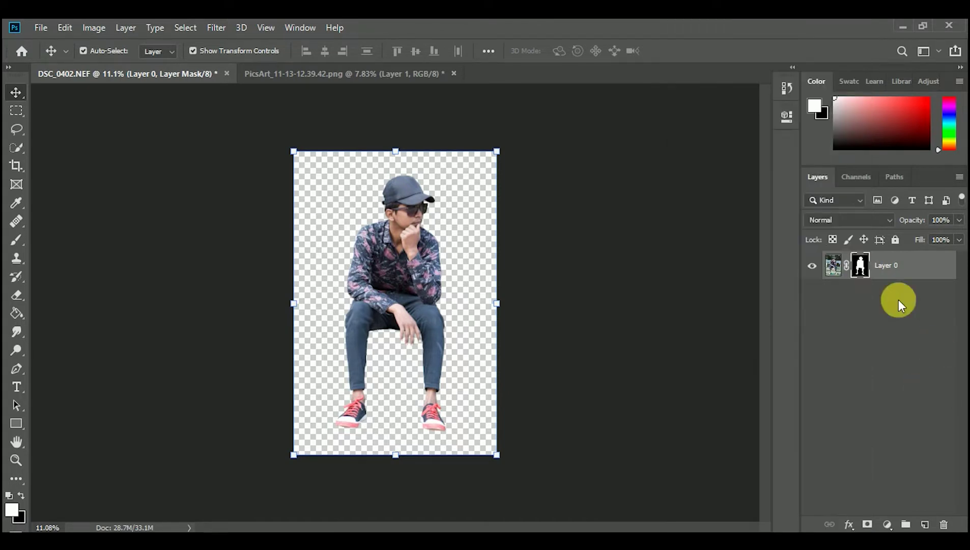
{"action": "right_click", "coordinate": [868, 269]}
{"action": "left_click", "coordinate": [863, 305]}
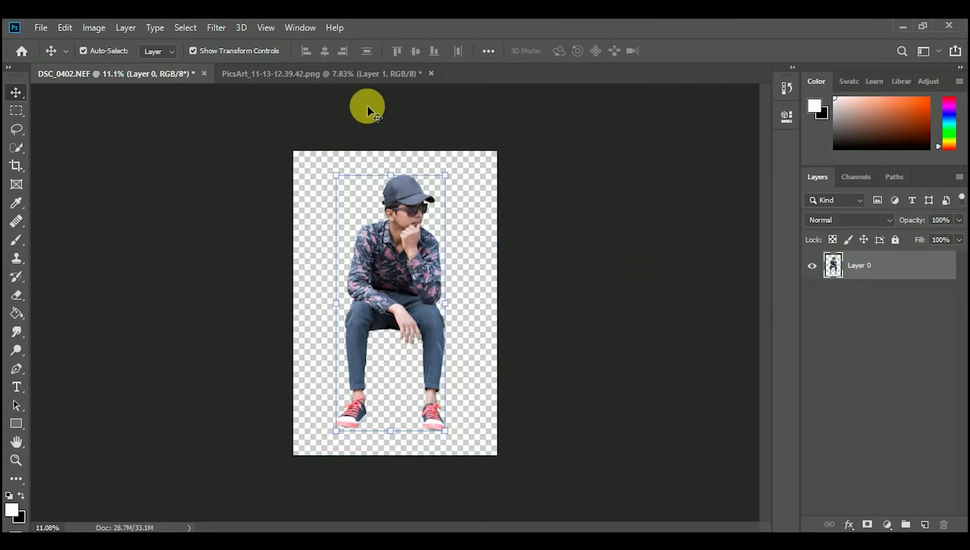
Resize the phone scene image to 4000 × 5000 pixels with automatic resampling.
{"action": "left_click", "coordinate": [315, 75]}
{"action": "left_click", "coordinate": [94, 27]}
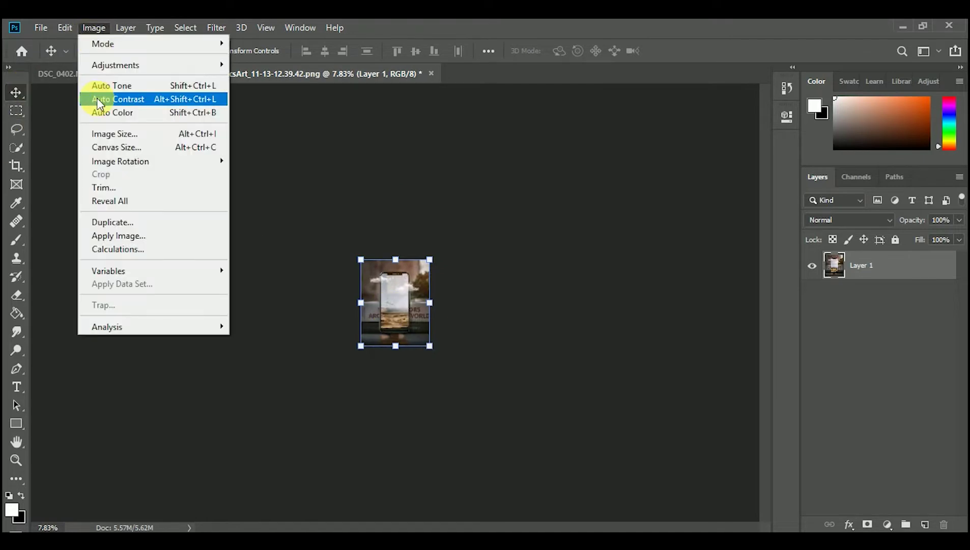
{"action": "left_click", "coordinate": [104, 134]}
{"action": "type", "text": "4000"}
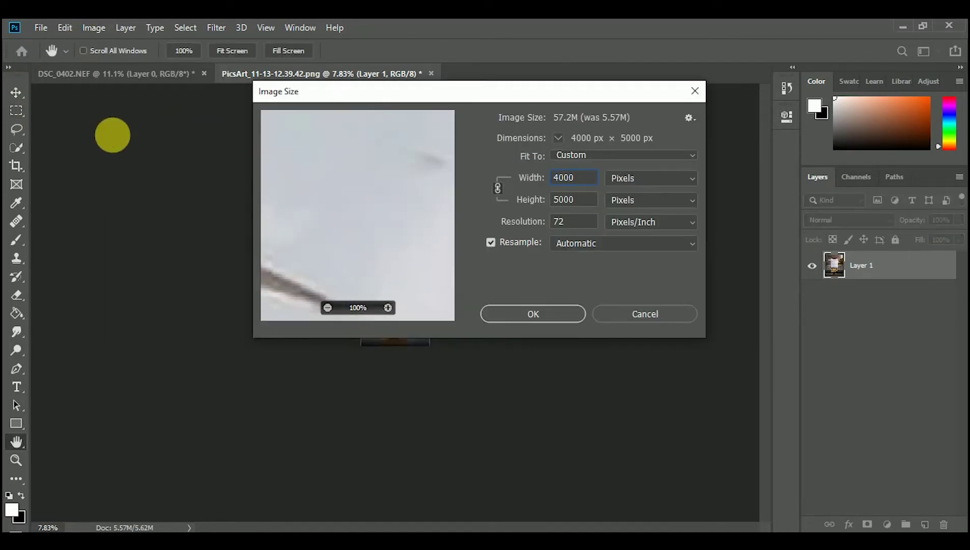
{"action": "left_click", "coordinate": [532, 315]}
{"action": "key", "text": "v"}
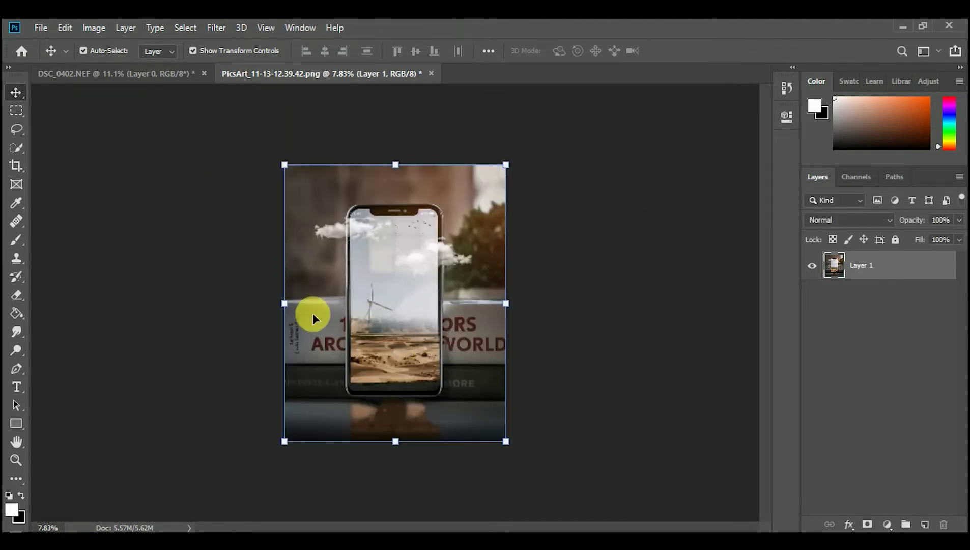
{"action": "left_click", "coordinate": [511, 321]}
{"action": "scroll", "coordinate": [530, 282], "scroll_direction": "up", "scroll_amount": 2}
{"action": "scroll", "coordinate": [597, 260], "scroll_direction": "up", "scroll_amount": 3}
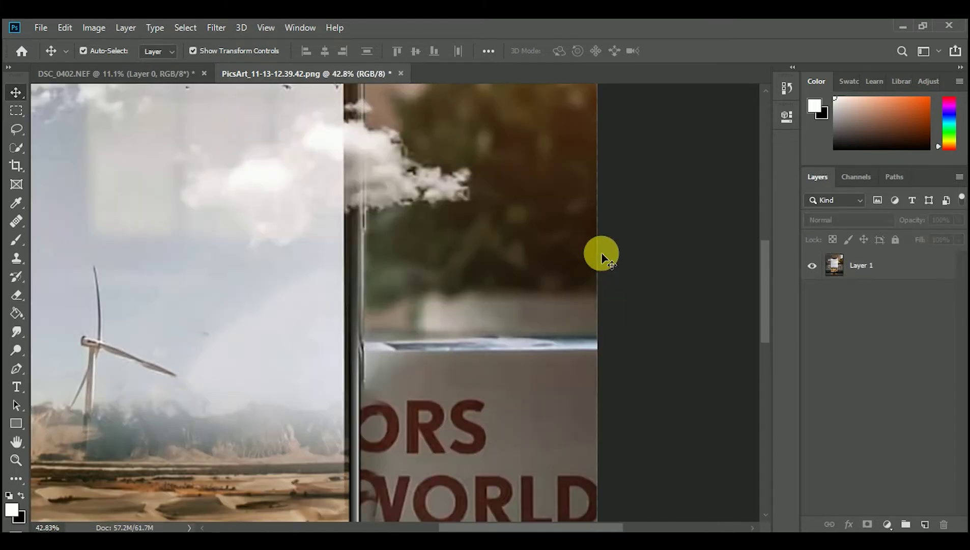
{"action": "scroll", "coordinate": [470, 267], "scroll_direction": "down", "scroll_amount": 5}
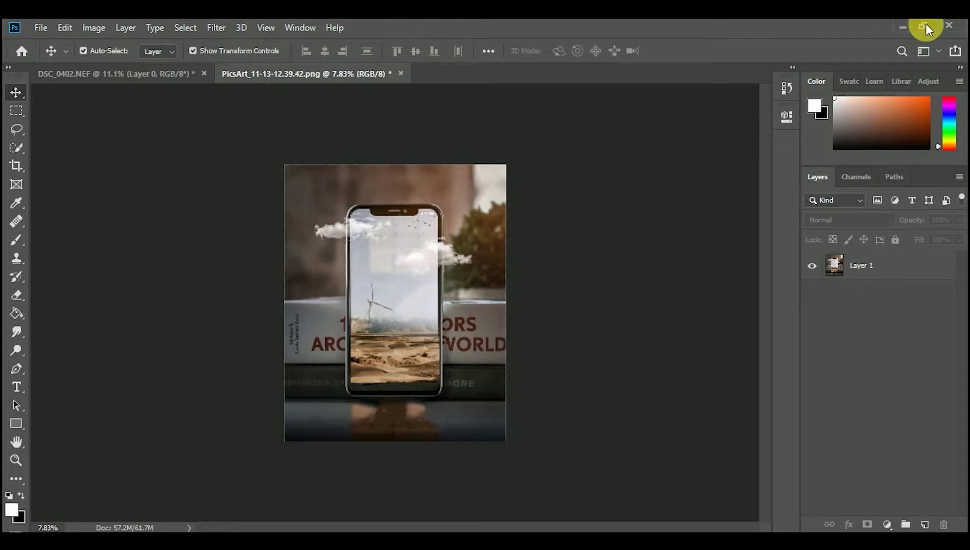
Place the wooden stool image from the desktop into the phone scene document.
{"action": "left_click", "coordinate": [904, 27]}
{"action": "double_click", "coordinate": [81, 348]}
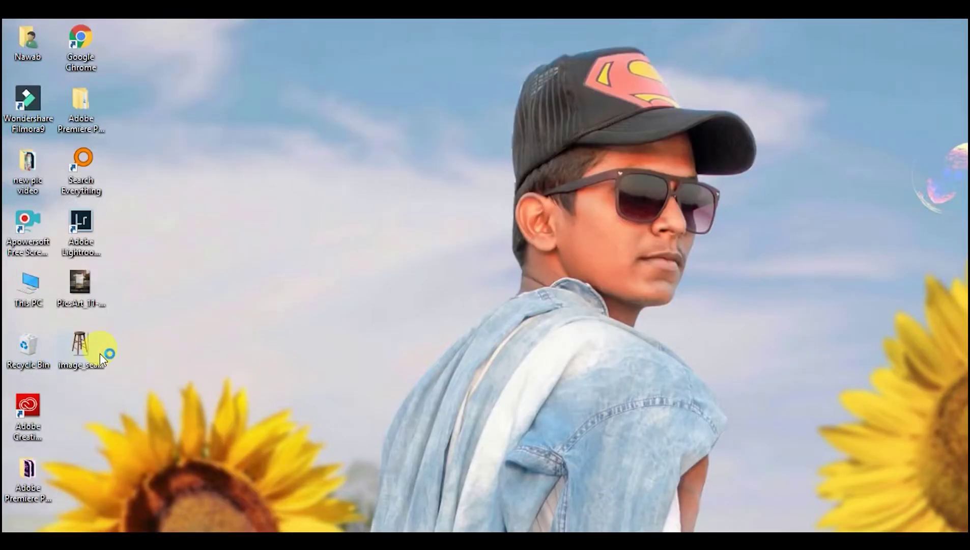
{"action": "left_click_drag", "start_coordinate": [84, 353], "coordinate": [474, 474]}
{"action": "left_click_drag", "start_coordinate": [451, 532], "coordinate": [403, 358]}
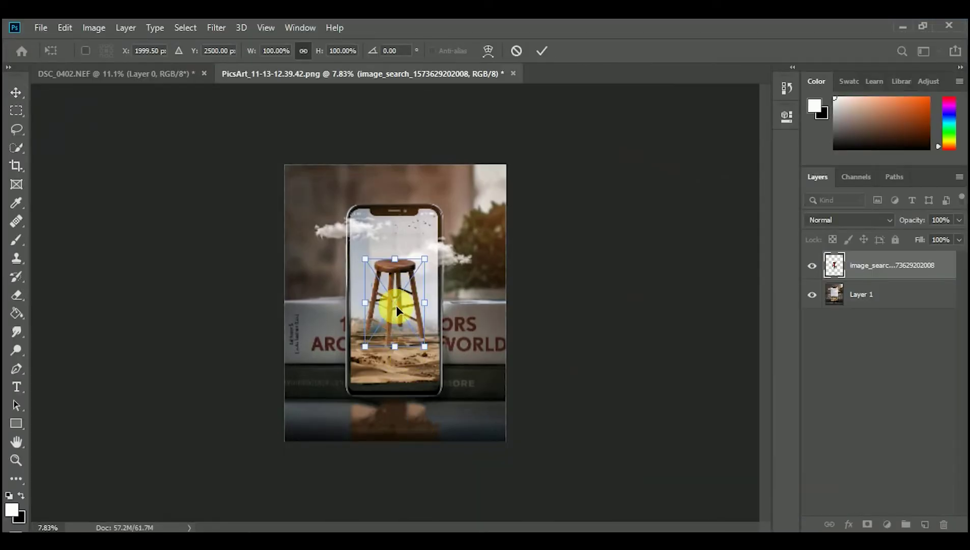
Scale the wooden stool to 82.76% and stand it in front of the phone's lower-left corner.
{"action": "left_click_drag", "start_coordinate": [396, 305], "coordinate": [356, 393]}
{"action": "left_click_drag", "start_coordinate": [386, 434], "coordinate": [379, 427]}
{"action": "scroll", "coordinate": [311, 442], "scroll_direction": "up", "scroll_amount": 5}
{"action": "scroll", "coordinate": [330, 470], "scroll_direction": "up", "scroll_amount": 2}
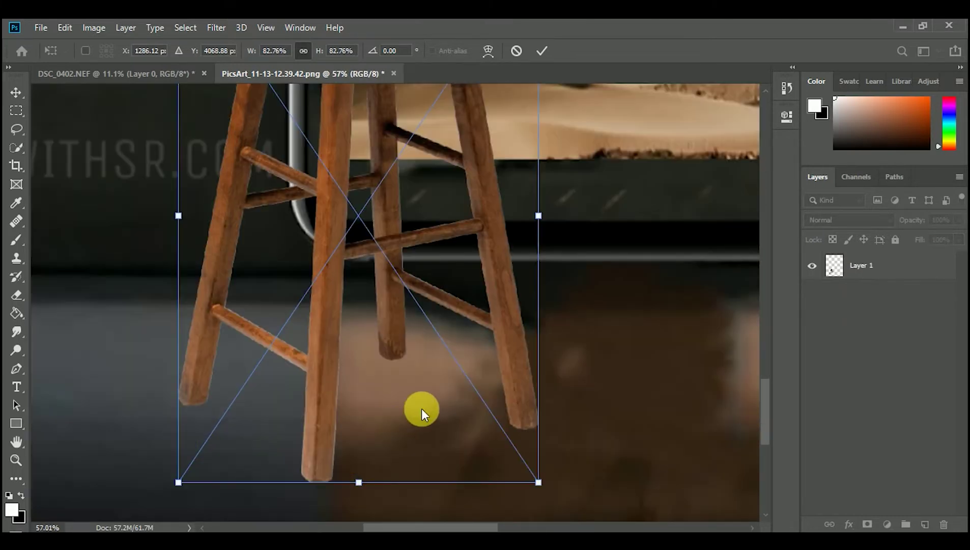
{"action": "scroll", "coordinate": [593, 375], "scroll_direction": "down", "scroll_amount": 2}
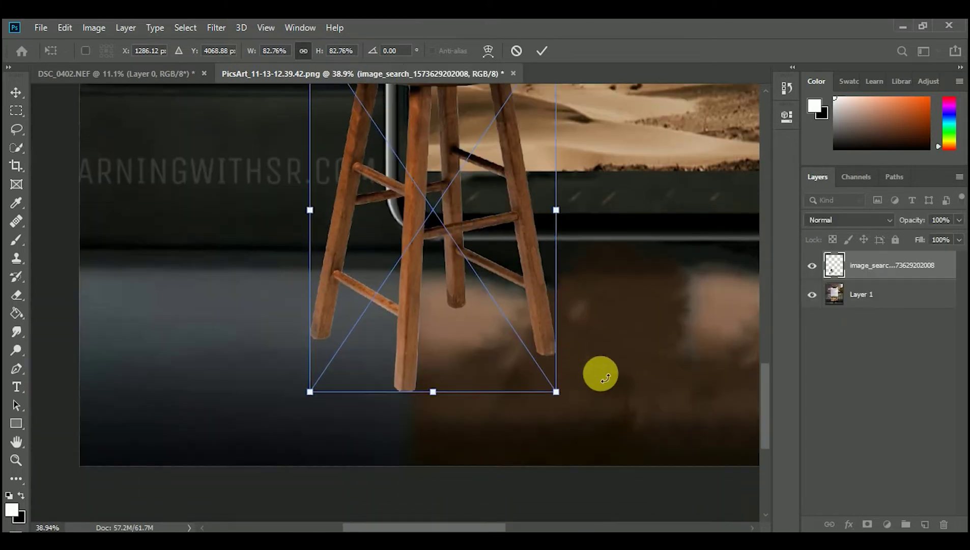
{"action": "scroll", "coordinate": [601, 361], "scroll_direction": "up", "scroll_amount": 3}
{"action": "left_click", "coordinate": [541, 50]}
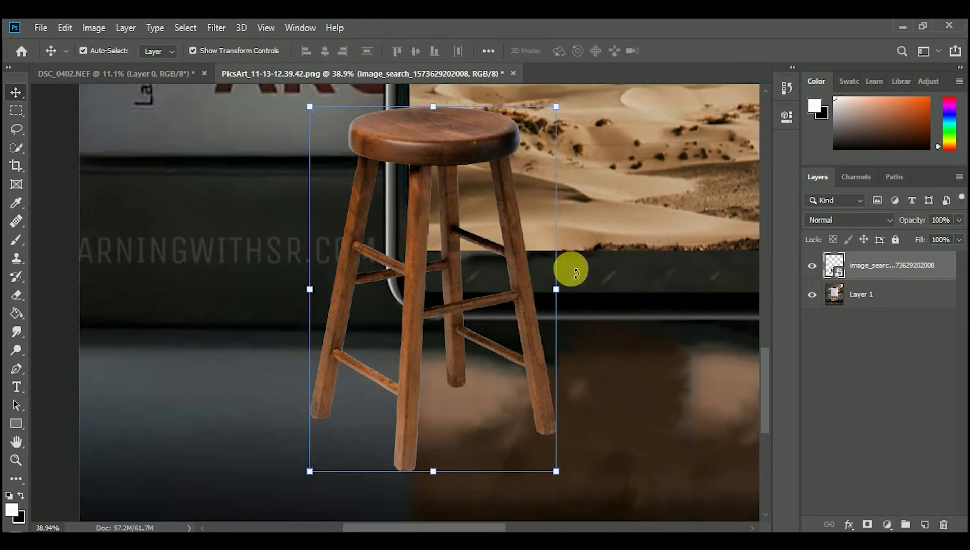
{"action": "scroll", "coordinate": [547, 280], "scroll_direction": "down", "scroll_amount": 6}
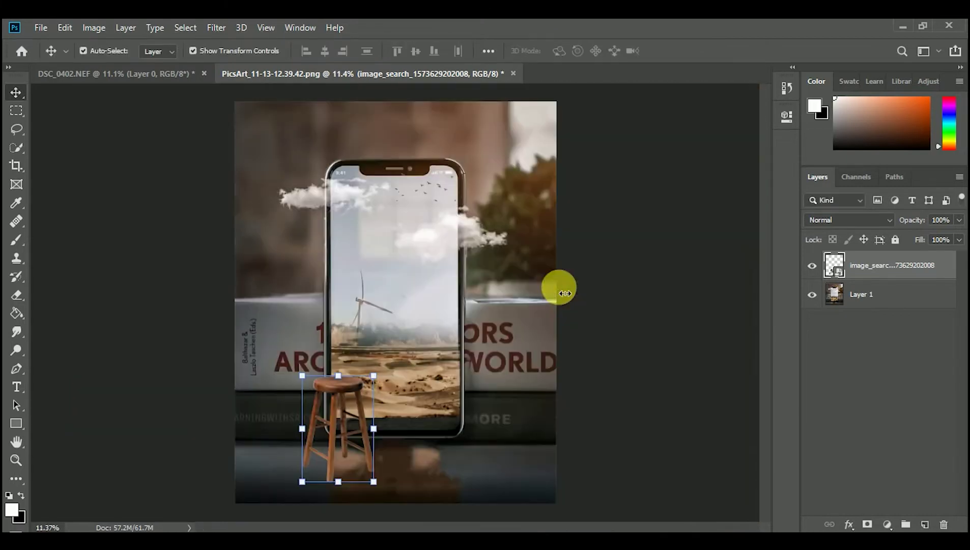
{"action": "scroll", "coordinate": [422, 432], "scroll_direction": "up", "scroll_amount": 1}
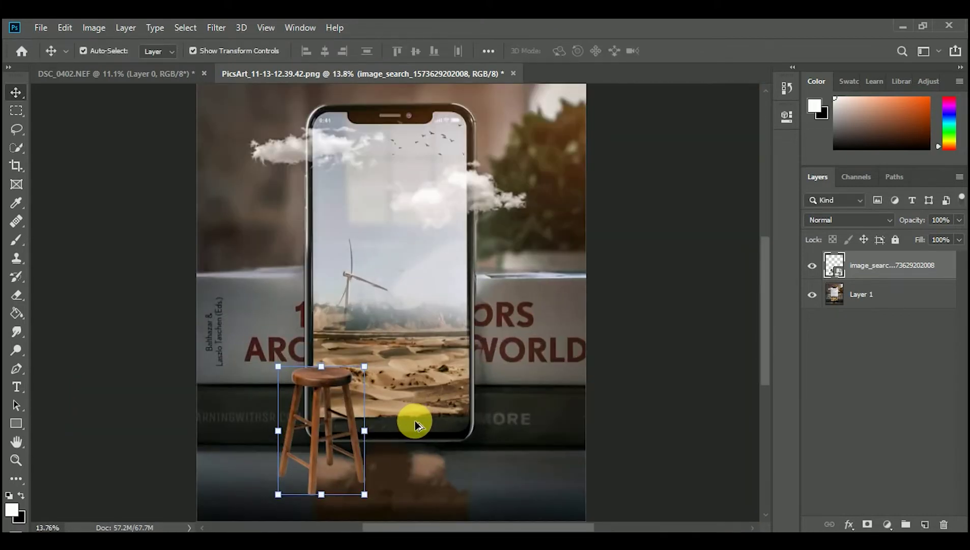
Bring the man cutout from DSC_0402.NEF into the phone scene and stack his layer above the stool layer.
{"action": "left_click", "coordinate": [412, 419]}
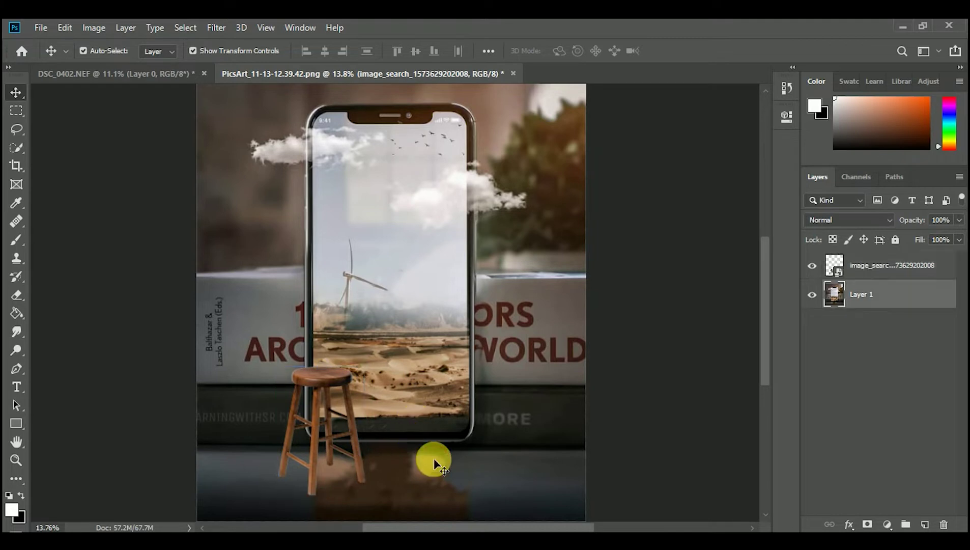
{"action": "scroll", "coordinate": [268, 449], "scroll_direction": "down", "scroll_amount": 1}
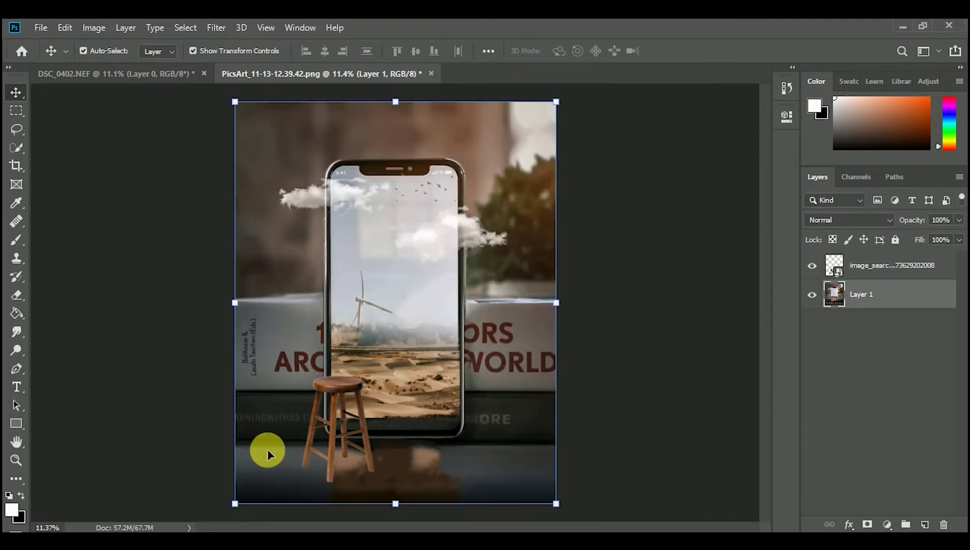
{"action": "left_click", "coordinate": [188, 77]}
{"action": "left_click_drag", "start_coordinate": [397, 331], "coordinate": [332, 433]}
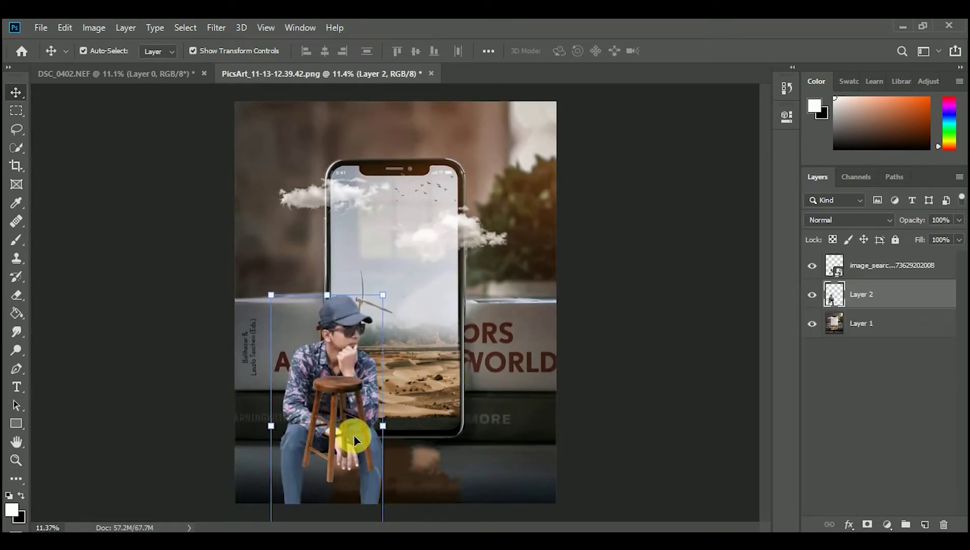
{"action": "left_click_drag", "start_coordinate": [904, 301], "coordinate": [892, 261]}
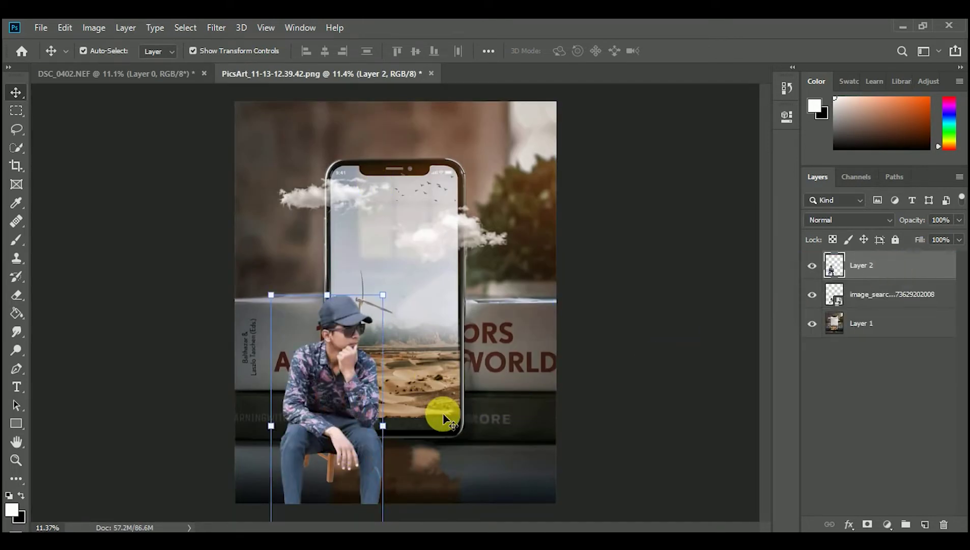
Position the man so that he sits on the stool seat with his shoes on the ground.
{"action": "left_click_drag", "start_coordinate": [315, 434], "coordinate": [332, 373]}
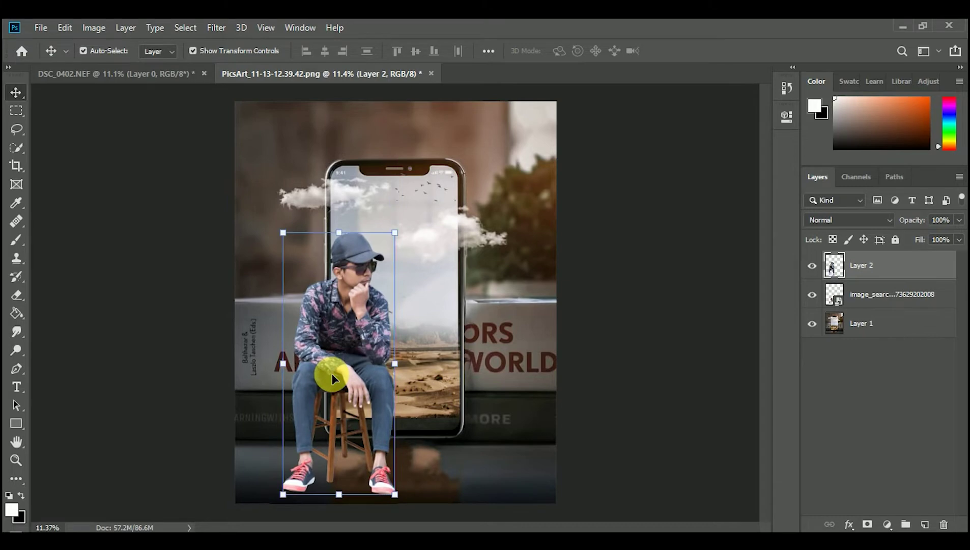
{"action": "scroll", "coordinate": [356, 434], "scroll_direction": "down", "scroll_amount": 1}
{"action": "scroll", "coordinate": [356, 434], "scroll_direction": "up", "scroll_amount": 5}
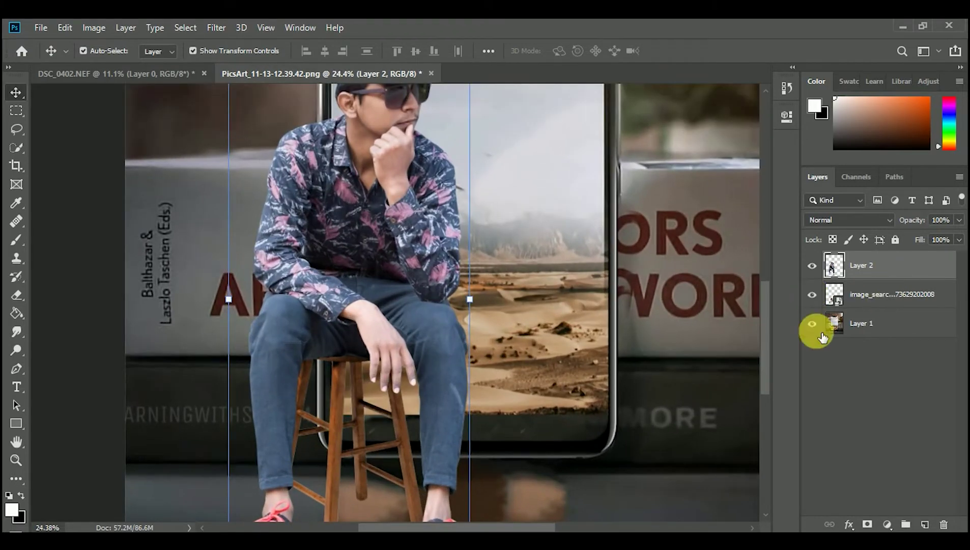
{"action": "left_click", "coordinate": [365, 421]}
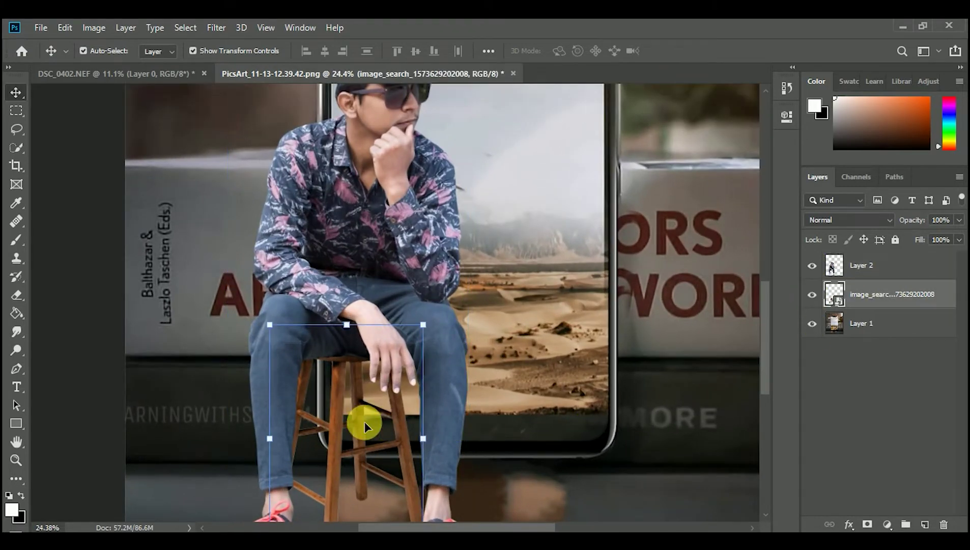
{"action": "mouse_move", "coordinate": [387, 267]}
{"action": "left_mouse_down"}
{"action": "mouse_move", "coordinate": [386, 254]}
{"action": "mouse_move", "coordinate": [387, 264]}
{"action": "left_mouse_up"}
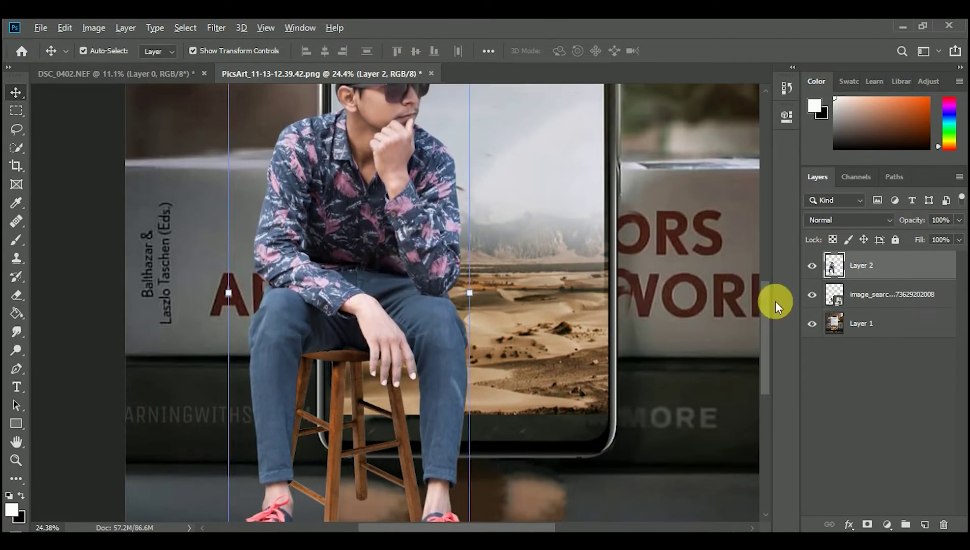
Apply the Camera Raw filter to the phone background layer with Contrast -12, Highlights +16, Shadows -18 and Clarity +27.
{"action": "left_click", "coordinate": [695, 296]}
{"action": "scroll", "coordinate": [698, 299], "scroll_direction": "down", "scroll_amount": 2}
{"action": "scroll", "coordinate": [697, 301], "scroll_direction": "down", "scroll_amount": 2}
{"action": "scroll", "coordinate": [609, 332], "scroll_direction": "down", "scroll_amount": 1}
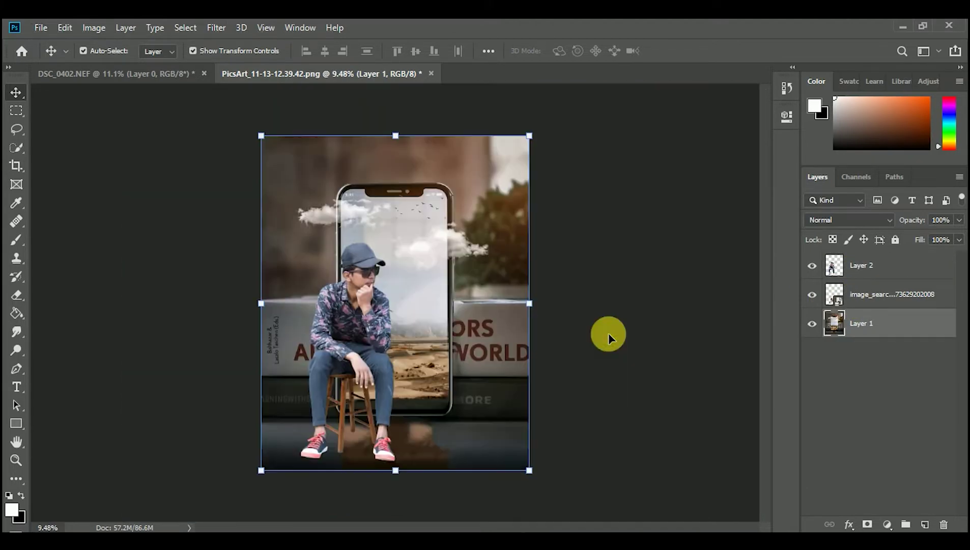
{"action": "scroll", "coordinate": [380, 255], "scroll_direction": "up", "scroll_amount": 1}
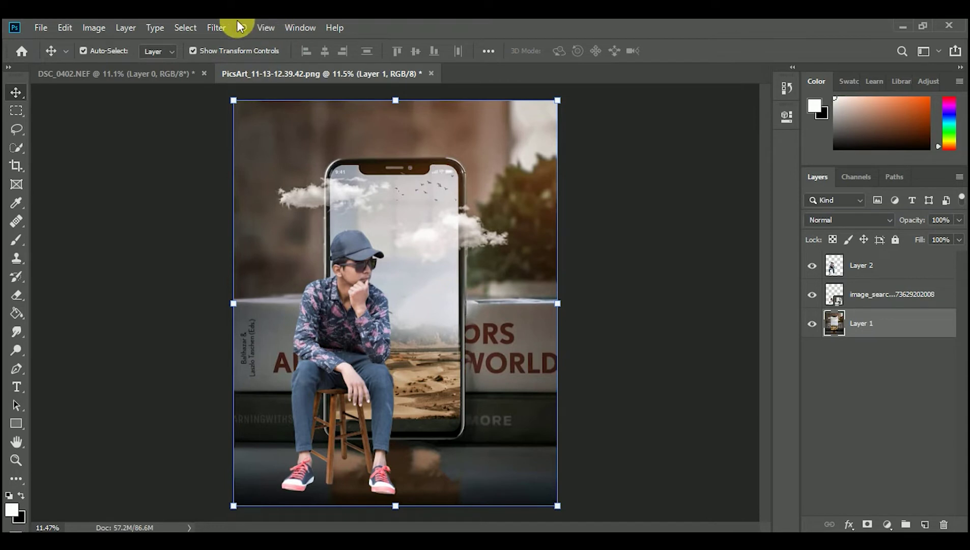
{"action": "left_click", "coordinate": [209, 27]}
{"action": "left_click", "coordinate": [249, 113]}
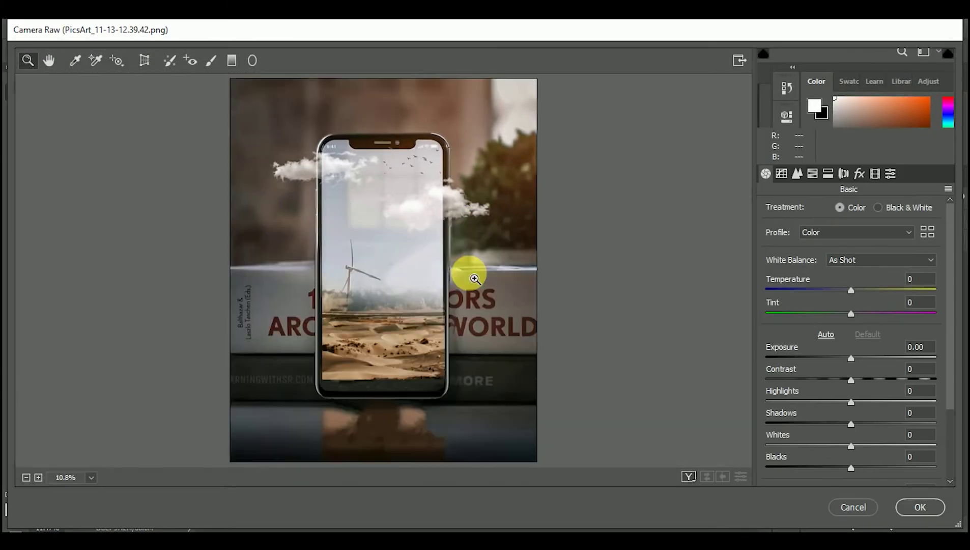
{"action": "scroll", "coordinate": [860, 459], "scroll_direction": "down", "scroll_amount": 3}
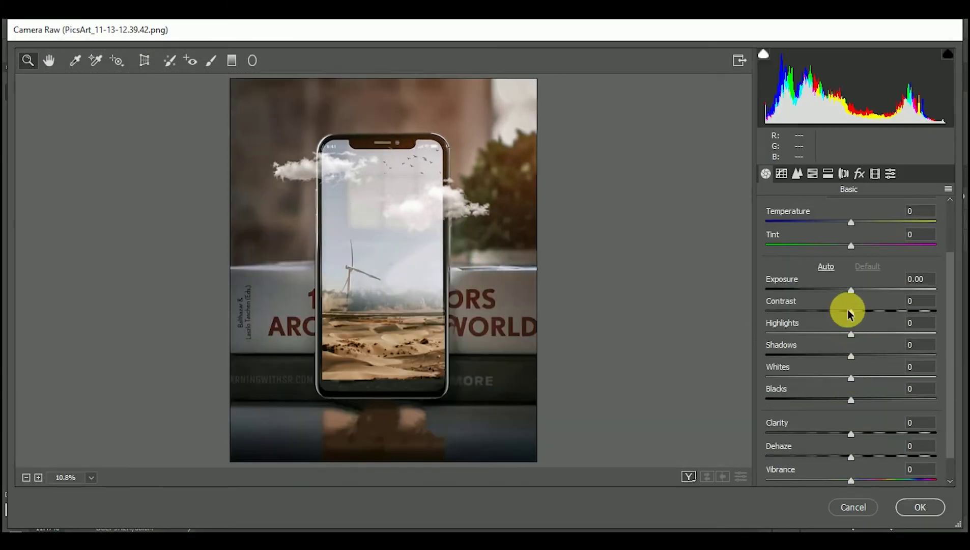
{"action": "left_click_drag", "start_coordinate": [849, 309], "coordinate": [837, 352]}
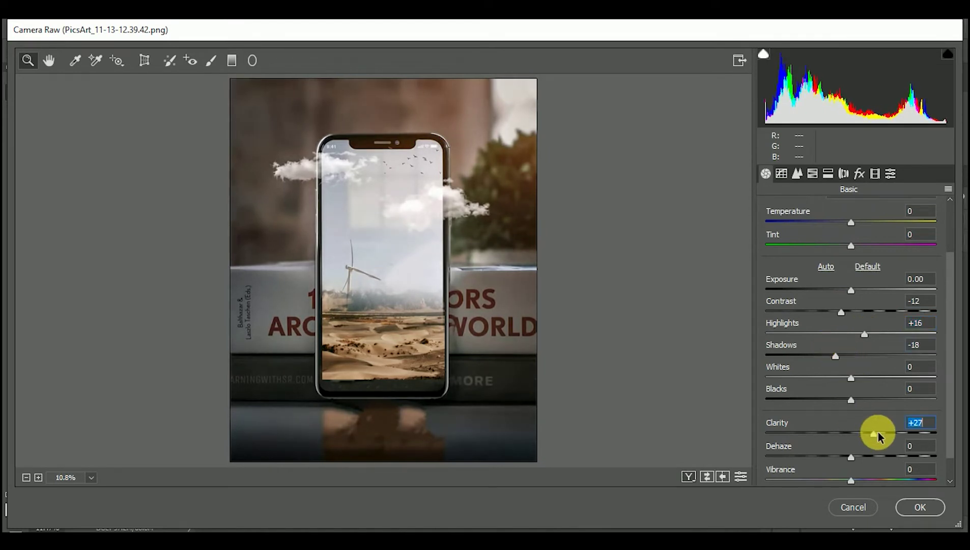
{"action": "left_click", "coordinate": [909, 509]}
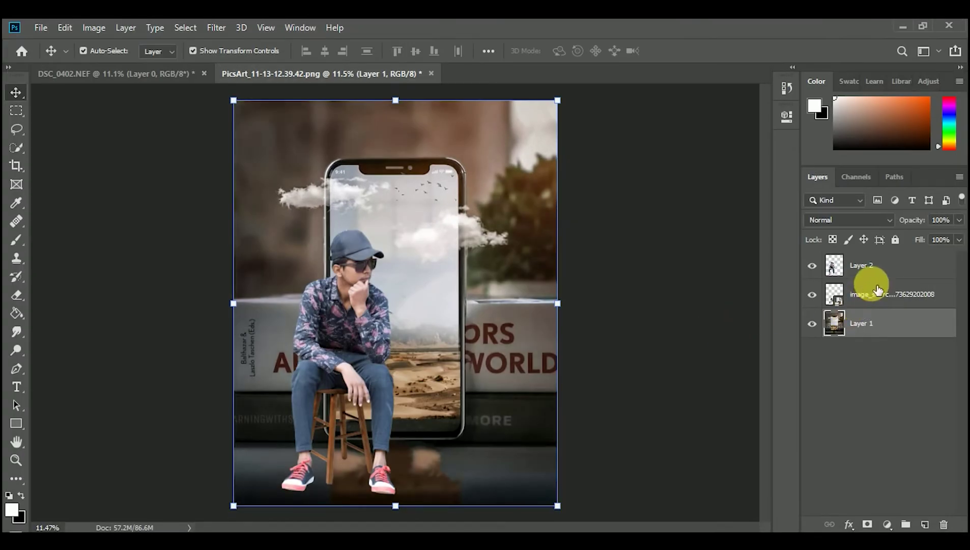
Open the Camera Raw filter for the man's layer and set Contrast -8, Highlights +3 and Shadows +9.
{"action": "left_click", "coordinate": [865, 266]}
{"action": "left_click", "coordinate": [216, 28]}
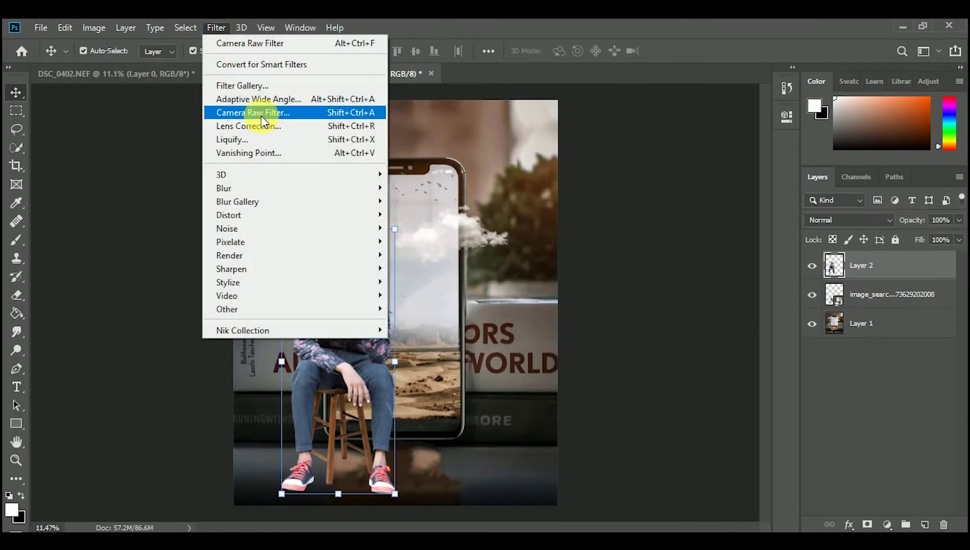
{"action": "left_click", "coordinate": [258, 111]}
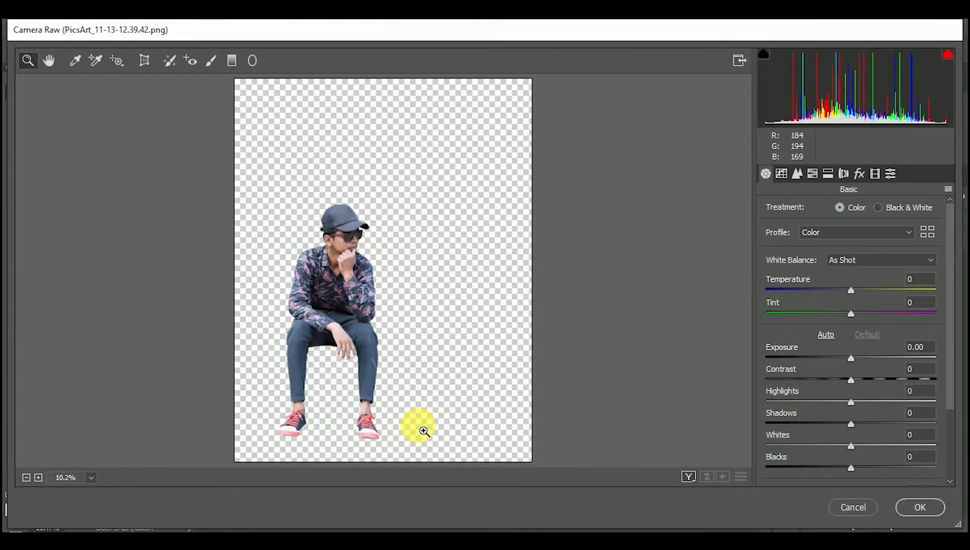
{"action": "left_click", "coordinate": [794, 173]}
{"action": "left_click", "coordinate": [781, 173]}
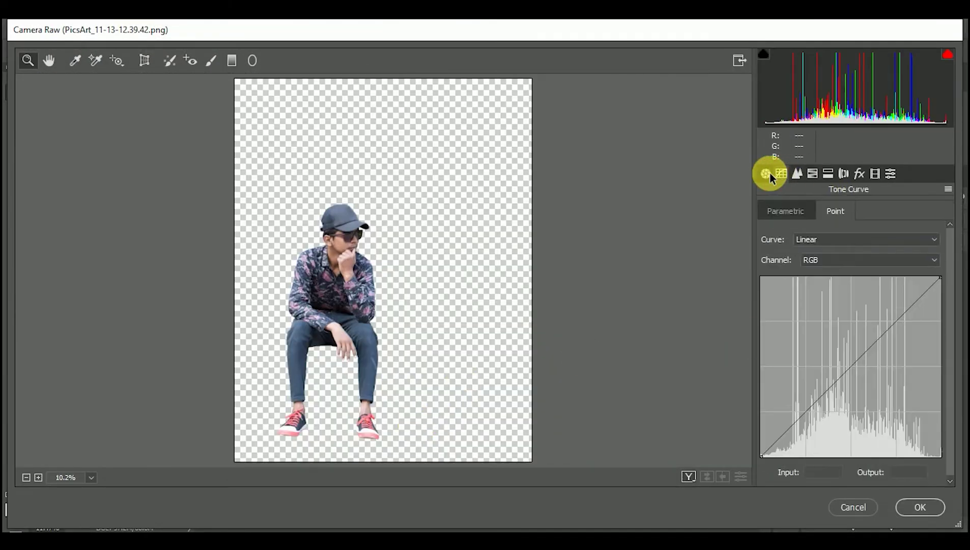
{"action": "left_click", "coordinate": [766, 173]}
{"action": "left_click_drag", "start_coordinate": [851, 381], "coordinate": [862, 427]}
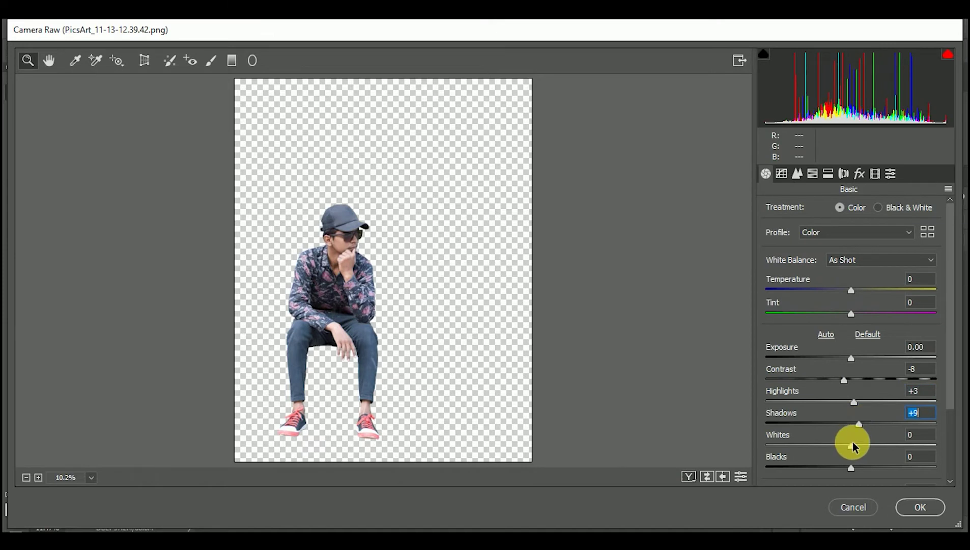
Set Blacks to -24 and Clarity to +19 for the man and apply the Camera Raw filter.
{"action": "left_click", "coordinate": [852, 442]}
{"action": "left_click_drag", "start_coordinate": [851, 467], "coordinate": [829, 468]}
{"action": "scroll", "coordinate": [822, 407], "scroll_direction": "down", "scroll_amount": 1}
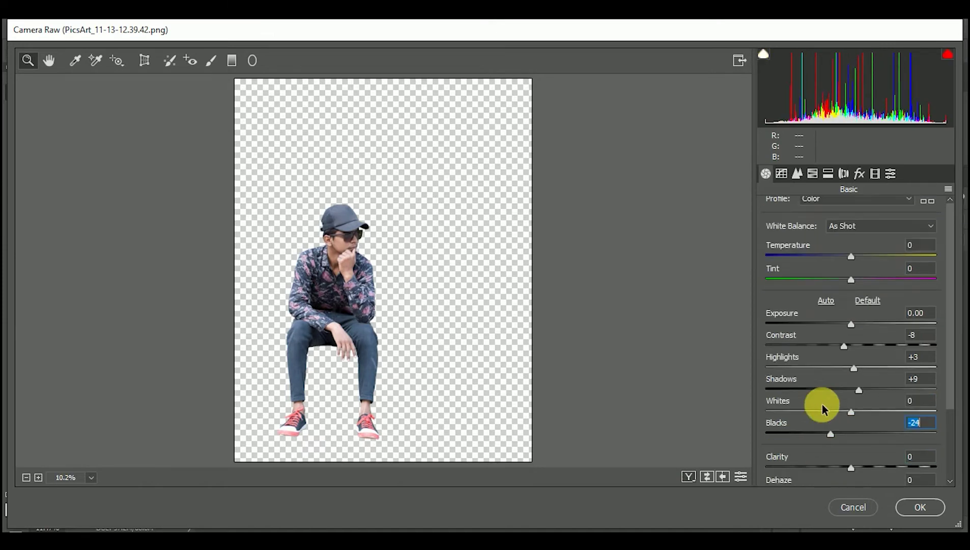
{"action": "scroll", "coordinate": [845, 418], "scroll_direction": "down", "scroll_amount": 2}
{"action": "left_click_drag", "start_coordinate": [864, 403], "coordinate": [867, 403]}
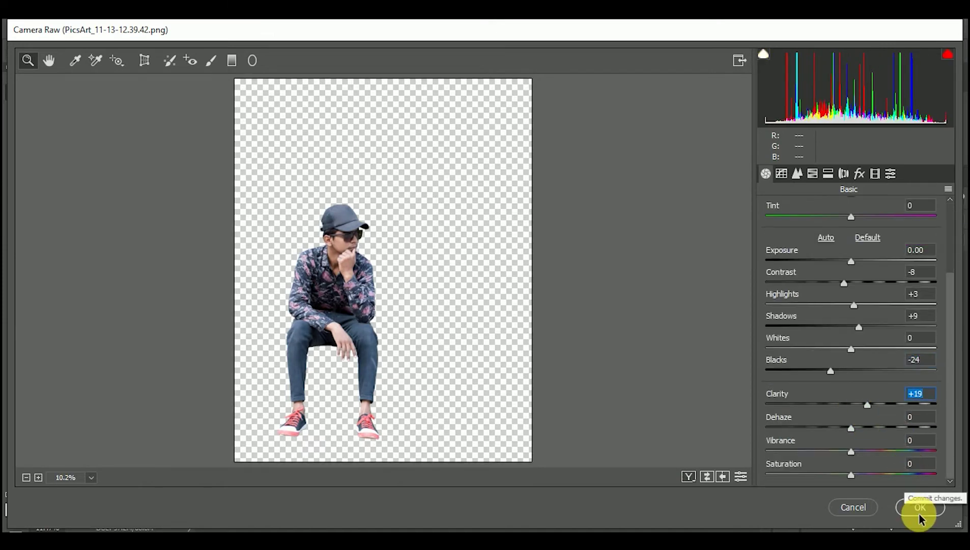
{"action": "left_click", "coordinate": [876, 405]}
{"action": "left_click", "coordinate": [920, 505]}
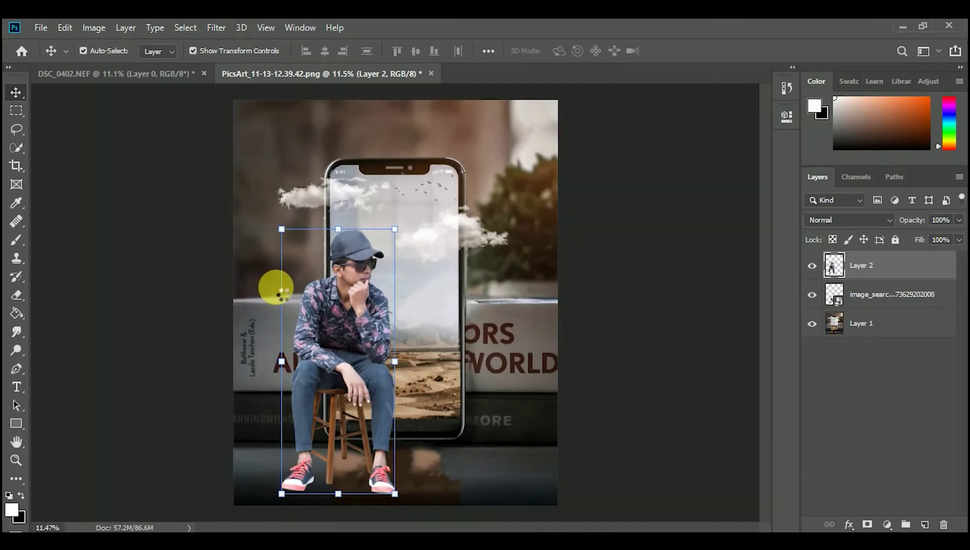
Add a new empty layer and place it between the stool layer and the phone background layer.
{"action": "scroll", "coordinate": [377, 316], "scroll_direction": "up", "scroll_amount": 5}
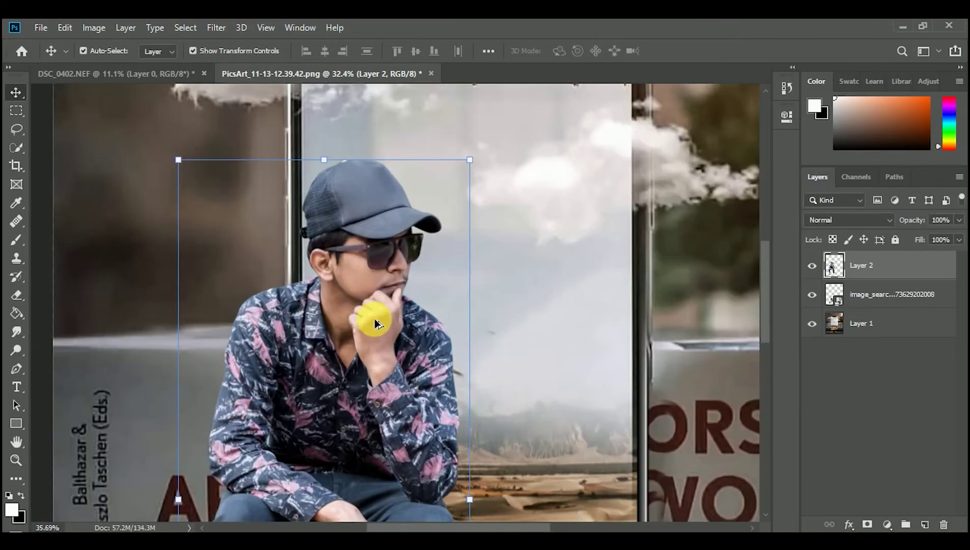
{"action": "scroll", "coordinate": [373, 308], "scroll_direction": "down", "scroll_amount": 5}
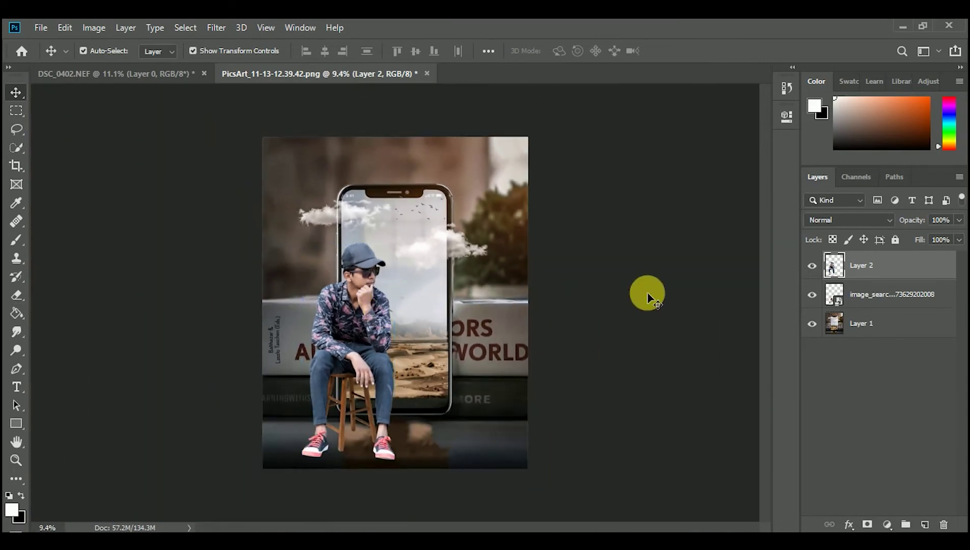
{"action": "left_click", "coordinate": [631, 371]}
{"action": "scroll", "coordinate": [326, 425], "scroll_direction": "up", "scroll_amount": 2}
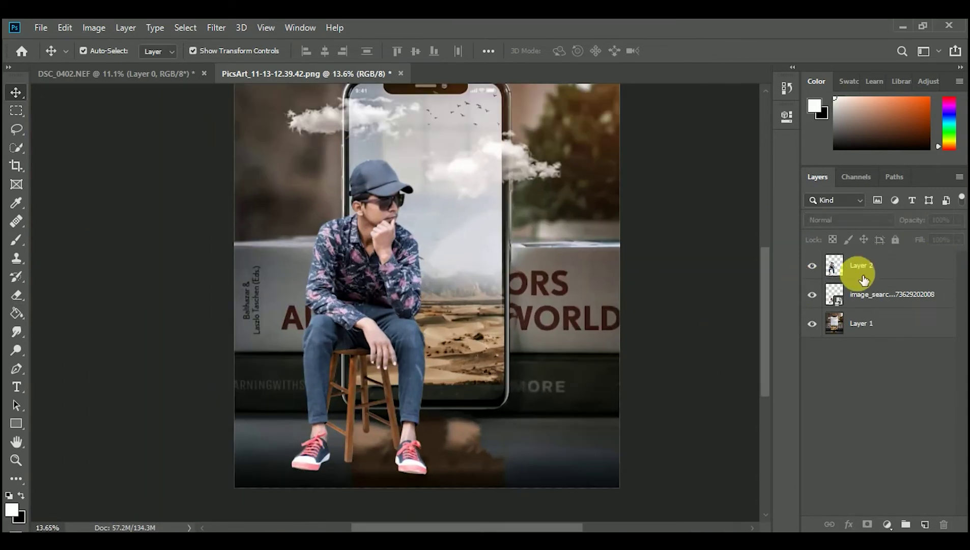
{"action": "left_click", "coordinate": [926, 525]}
{"action": "left_click_drag", "start_coordinate": [892, 268], "coordinate": [882, 342]}
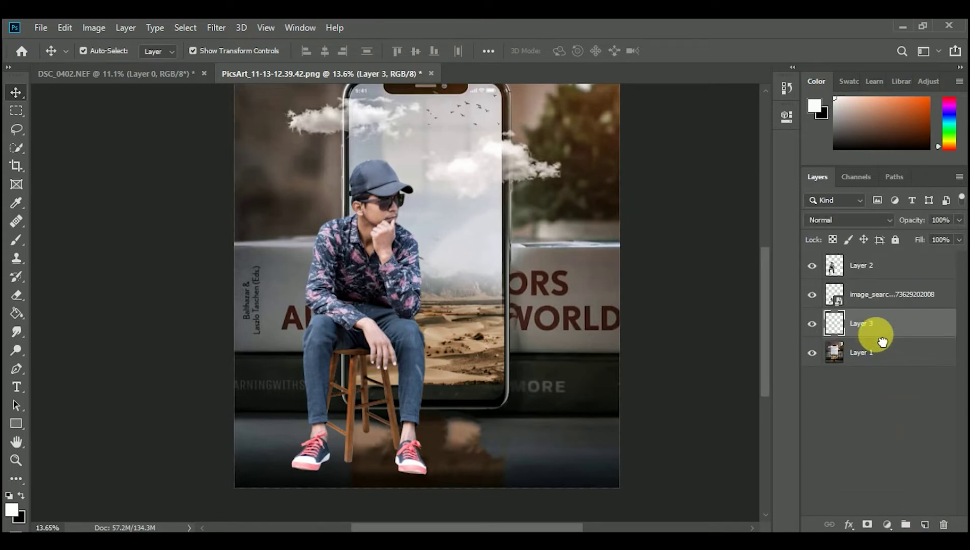
Paint a soft black contact shadow beneath the man's left-hand shoe in the image with a 50 px brush.
{"action": "left_click", "coordinate": [13, 240]}
{"action": "key", "text": "x"}
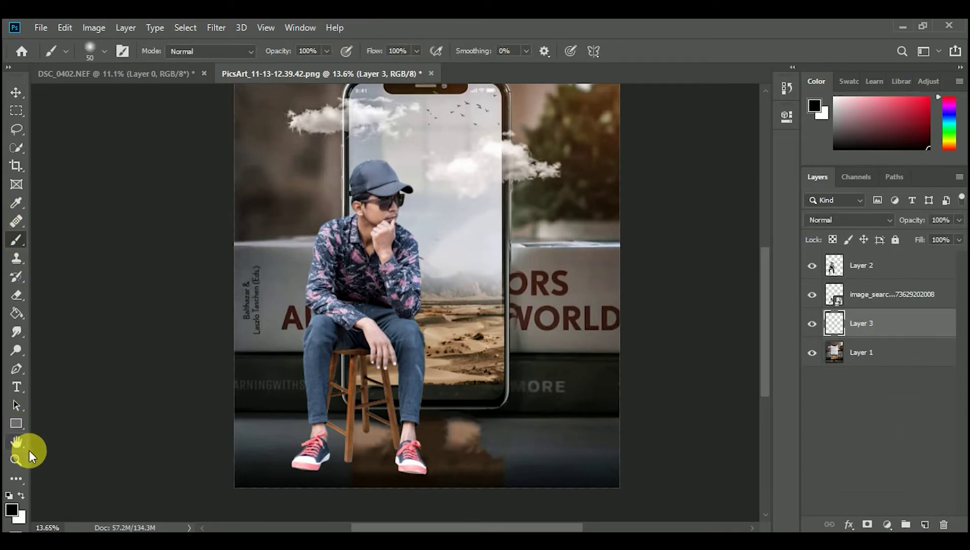
{"action": "scroll", "coordinate": [326, 473], "scroll_direction": "up", "scroll_amount": 8}
{"action": "scroll", "coordinate": [335, 446], "scroll_direction": "up", "scroll_amount": 3}
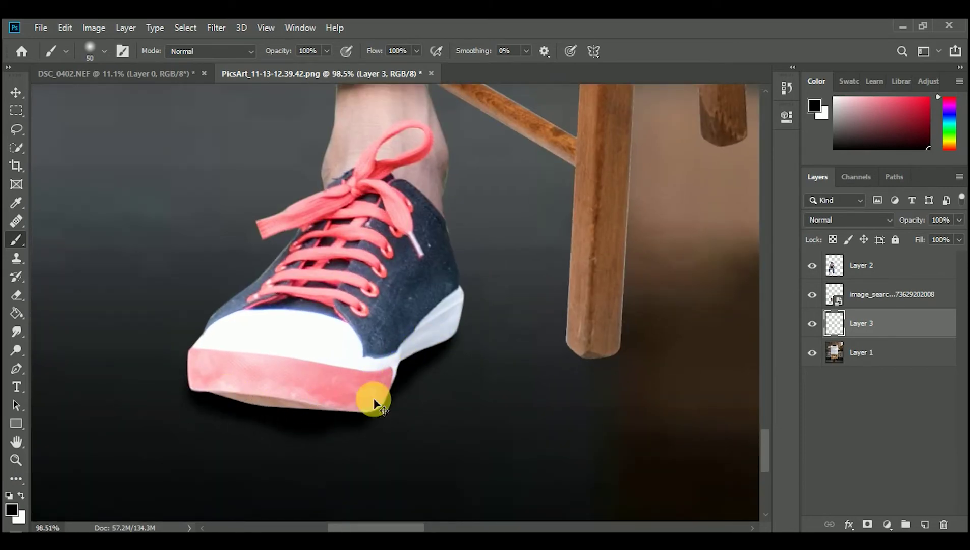
{"action": "scroll", "coordinate": [389, 416], "scroll_direction": "right", "scroll_amount": 3}
Paint soft black contact shadows beneath the front and rear stool legs nearest the man's left-hand shoe in the image.
{"action": "mouse_move", "coordinate": [474, 367]}
{"action": "left_mouse_down"}
{"action": "mouse_move", "coordinate": [506, 342]}
{"action": "mouse_move", "coordinate": [461, 331]}
{"action": "mouse_move", "coordinate": [494, 357]}
{"action": "mouse_move", "coordinate": [494, 332]}
{"action": "mouse_move", "coordinate": [474, 359]}
{"action": "mouse_move", "coordinate": [485, 327]}
{"action": "left_mouse_up"}
{"action": "scroll", "coordinate": [486, 314], "scroll_direction": "right", "scroll_amount": 3}
{"action": "scroll", "coordinate": [486, 315], "scroll_direction": "up", "scroll_amount": 3}
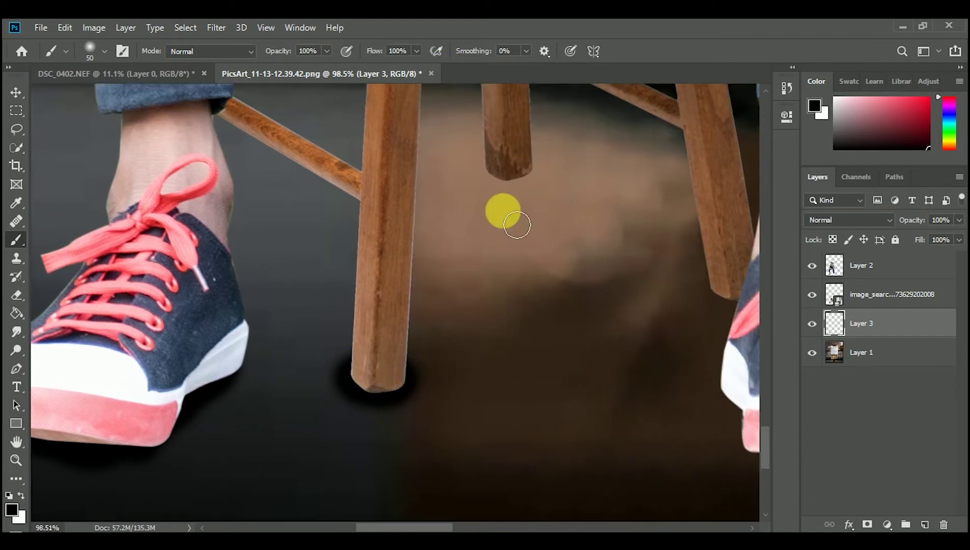
{"action": "mouse_move", "coordinate": [501, 227]}
{"action": "left_mouse_down"}
{"action": "mouse_move", "coordinate": [537, 214]}
{"action": "mouse_move", "coordinate": [517, 223]}
{"action": "mouse_move", "coordinate": [540, 230]}
{"action": "mouse_move", "coordinate": [508, 234]}
{"action": "mouse_move", "coordinate": [523, 206]}
{"action": "left_mouse_up"}
{"action": "scroll", "coordinate": [537, 247], "scroll_direction": "right", "scroll_amount": 4}
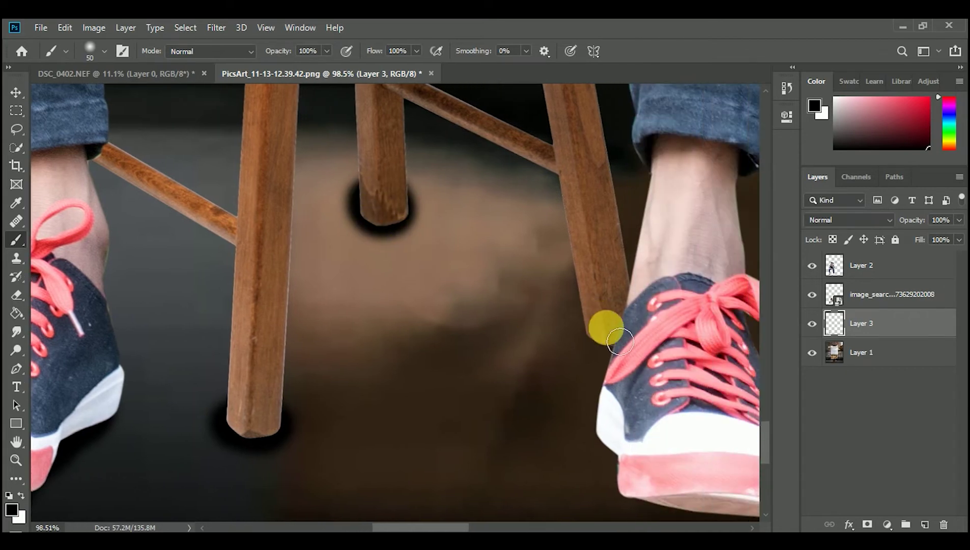
Paint soft black contact shadows around the foot of the remaining stool leg and beneath the right-hand shoe in the image.
{"action": "mouse_move", "coordinate": [602, 325]}
{"action": "left_mouse_down"}
{"action": "mouse_move", "coordinate": [629, 354]}
{"action": "mouse_move", "coordinate": [642, 338]}
{"action": "mouse_move", "coordinate": [603, 348]}
{"action": "mouse_move", "coordinate": [628, 326]}
{"action": "mouse_move", "coordinate": [640, 347]}
{"action": "mouse_move", "coordinate": [637, 317]}
{"action": "mouse_move", "coordinate": [657, 394]}
{"action": "mouse_move", "coordinate": [646, 353]}
{"action": "mouse_move", "coordinate": [620, 326]}
{"action": "mouse_move", "coordinate": [634, 352]}
{"action": "left_mouse_up"}
{"action": "scroll", "coordinate": [617, 303], "scroll_direction": "down", "scroll_amount": 5}
{"action": "scroll", "coordinate": [630, 377], "scroll_direction": "right", "scroll_amount": 6}
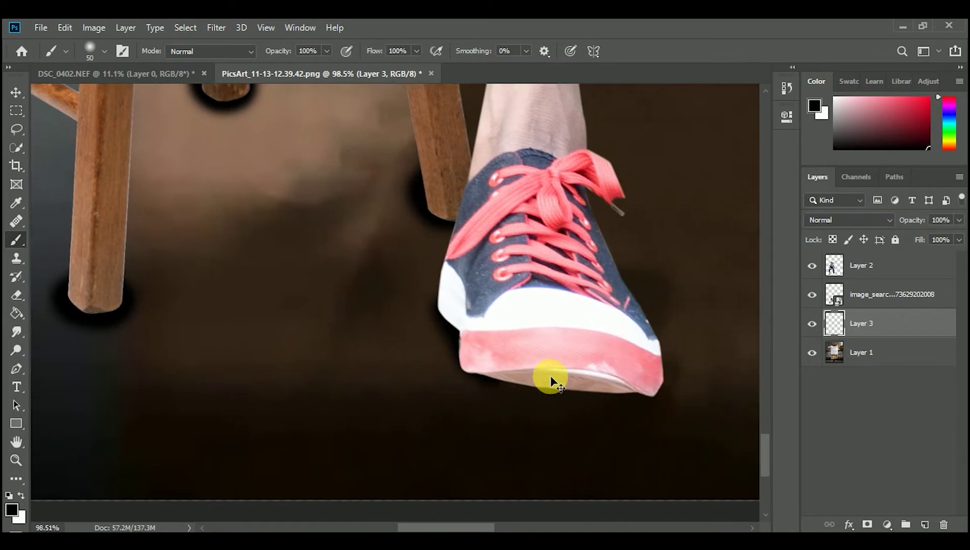
{"action": "mouse_move", "coordinate": [455, 378]}
{"action": "left_mouse_down"}
{"action": "mouse_move", "coordinate": [622, 385]}
{"action": "mouse_move", "coordinate": [476, 383]}
{"action": "mouse_move", "coordinate": [423, 336]}
{"action": "mouse_move", "coordinate": [410, 306]}
{"action": "left_mouse_up"}
{"action": "scroll", "coordinate": [527, 346], "scroll_direction": "down", "scroll_amount": 6}
Soften the contact shadow layer with an 8.4-pixel Gaussian Blur and lower the layer's fill to 36%.
{"action": "left_click", "coordinate": [955, 242]}
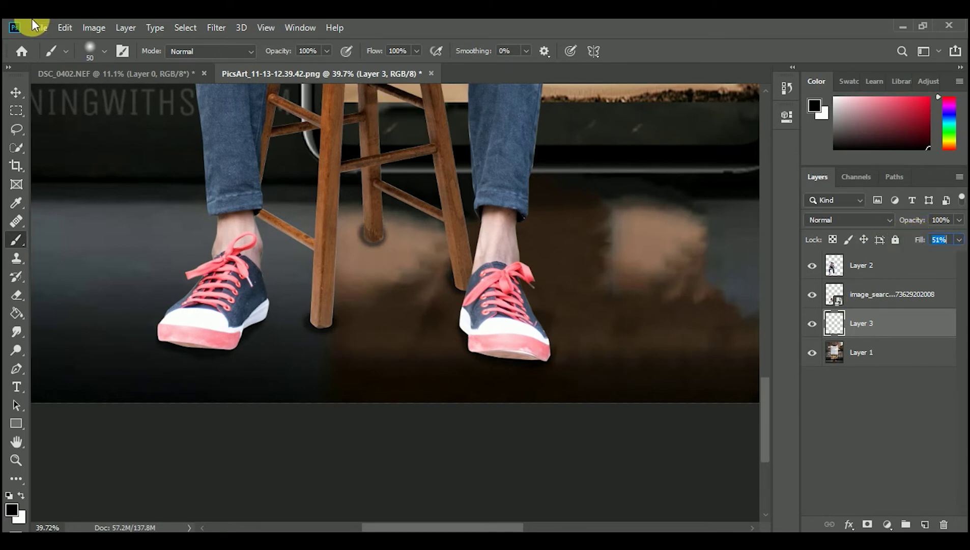
{"action": "left_click", "coordinate": [214, 28]}
{"action": "mouse_move", "coordinate": [259, 190]}
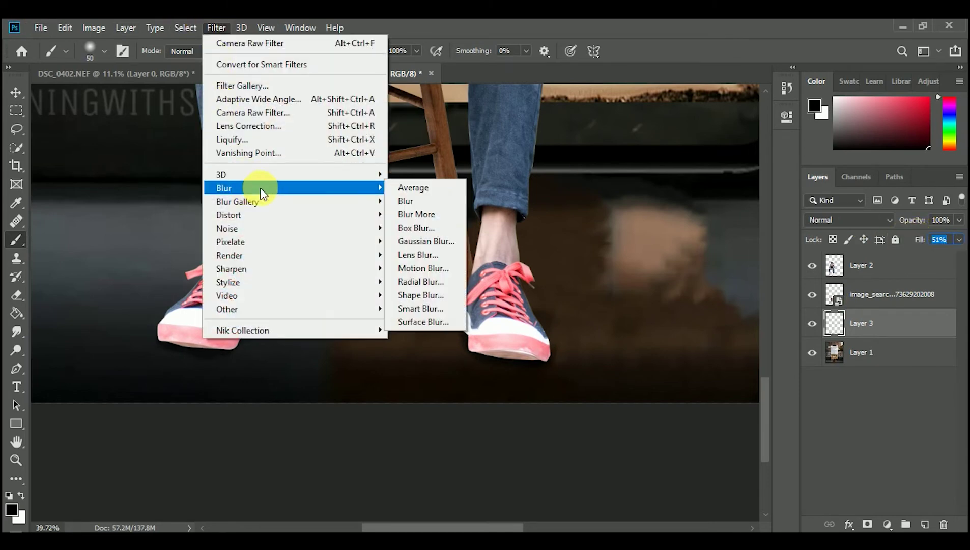
{"action": "left_click", "coordinate": [423, 240]}
{"action": "left_click_drag", "start_coordinate": [711, 304], "coordinate": [687, 303]}
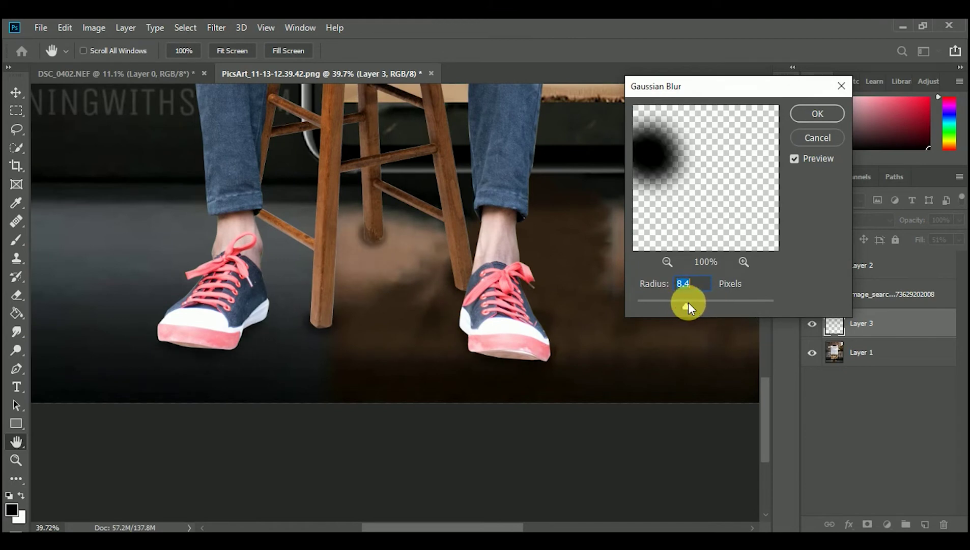
{"action": "left_click", "coordinate": [816, 115]}
{"action": "key", "text": "b"}
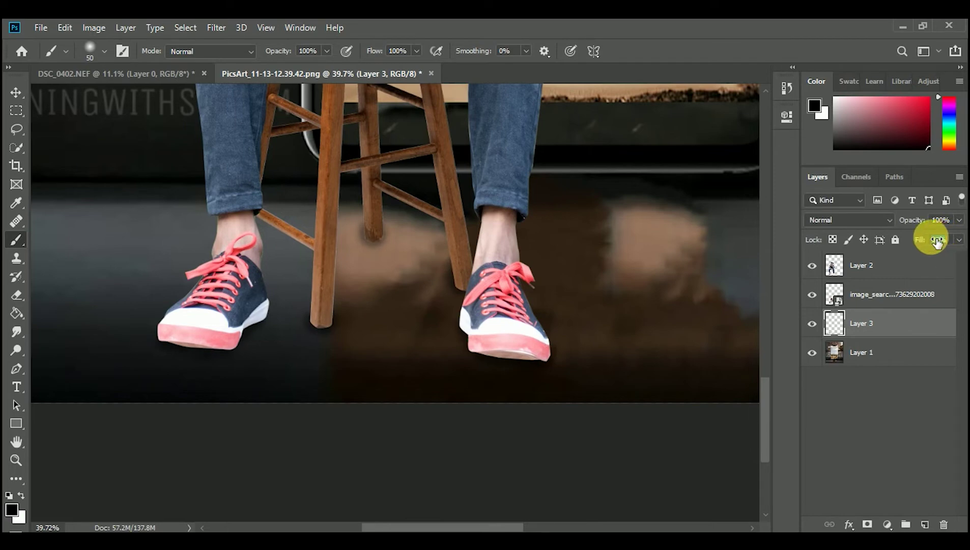
Clean up excess contact shadow around the stool legs with a 45 px Eraser.
{"action": "left_click", "coordinate": [17, 300]}
{"action": "scroll", "coordinate": [390, 217], "scroll_direction": "up", "scroll_amount": 2}
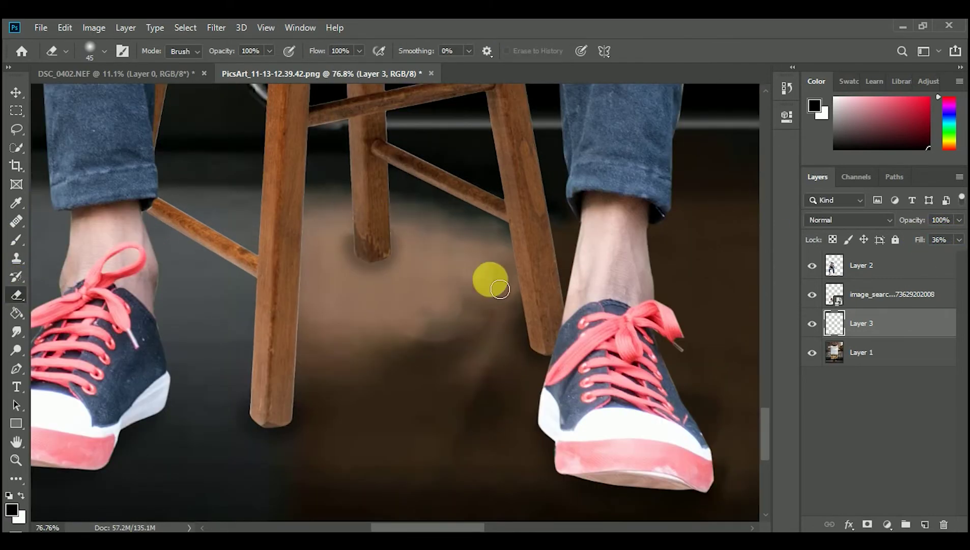
{"action": "scroll", "coordinate": [285, 326], "scroll_direction": "down", "scroll_amount": 4}
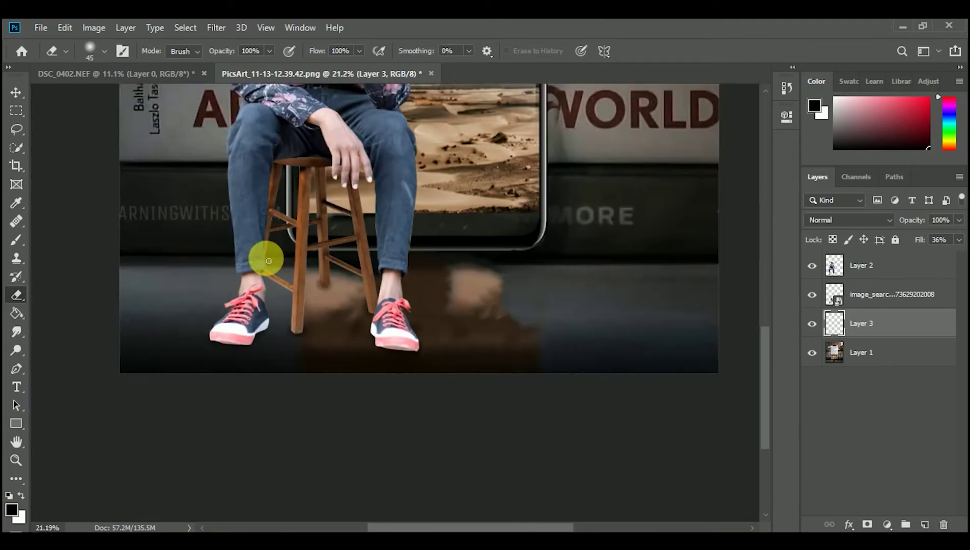
{"action": "scroll", "coordinate": [569, 264], "scroll_direction": "down", "scroll_amount": 3}
Smooth the skin on the man's cheek on his layer with the Mixer Brush.
{"action": "left_click", "coordinate": [876, 266]}
{"action": "scroll", "coordinate": [336, 261], "scroll_direction": "up", "scroll_amount": 3}
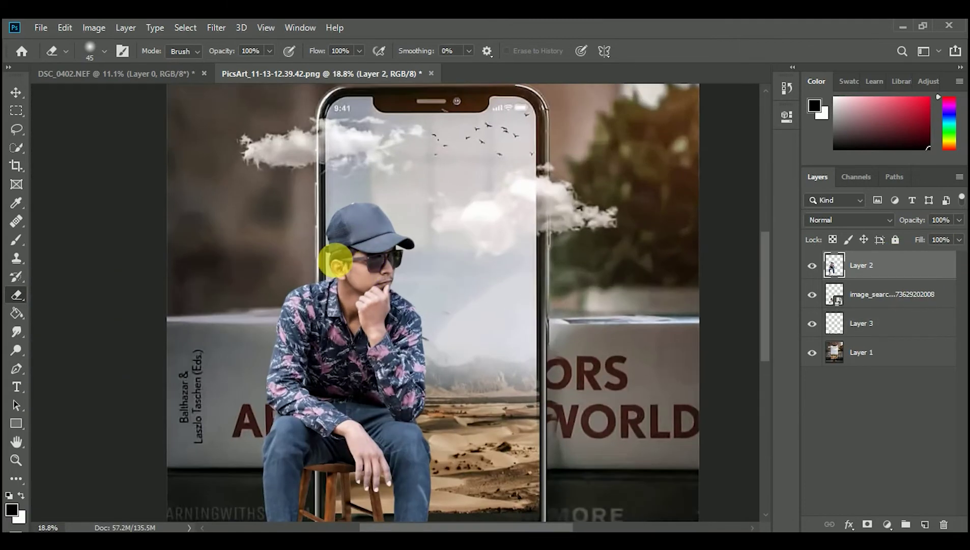
{"action": "scroll", "coordinate": [336, 260], "scroll_direction": "up", "scroll_amount": 2}
{"action": "right_click", "coordinate": [12, 247]}
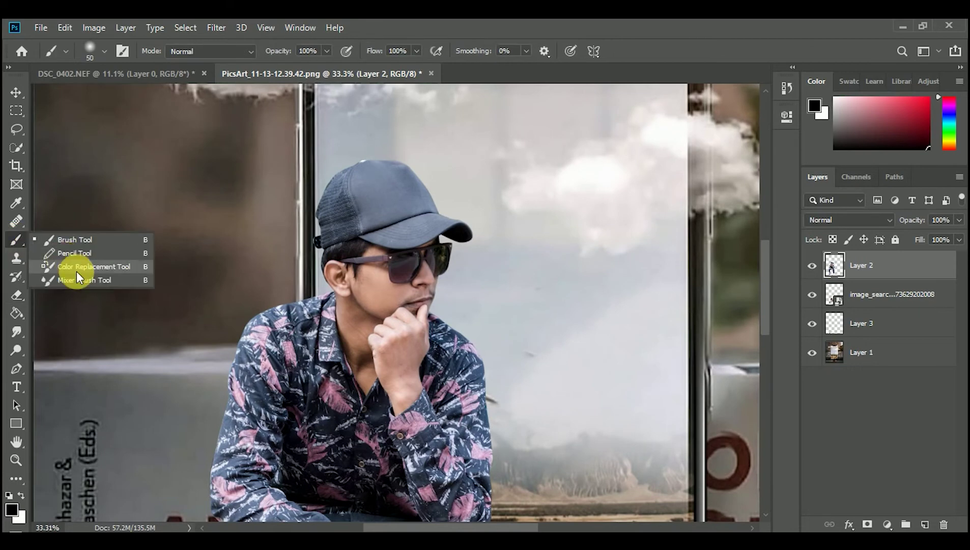
{"action": "left_click", "coordinate": [71, 282]}
{"action": "scroll", "coordinate": [357, 295], "scroll_direction": "up", "scroll_amount": 5}
{"action": "scroll", "coordinate": [474, 288], "scroll_direction": "right", "scroll_amount": 3}
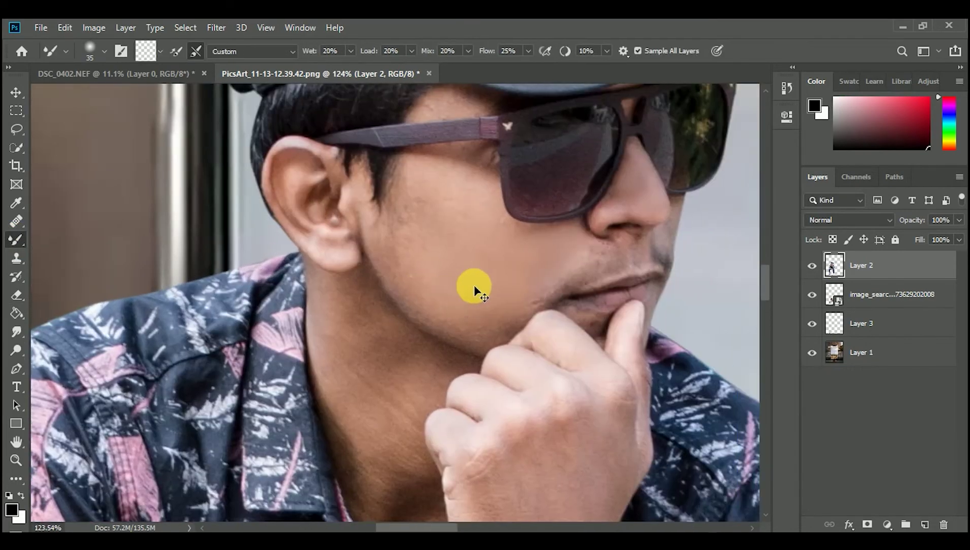
{"action": "scroll", "coordinate": [418, 285], "scroll_direction": "up", "scroll_amount": 2}
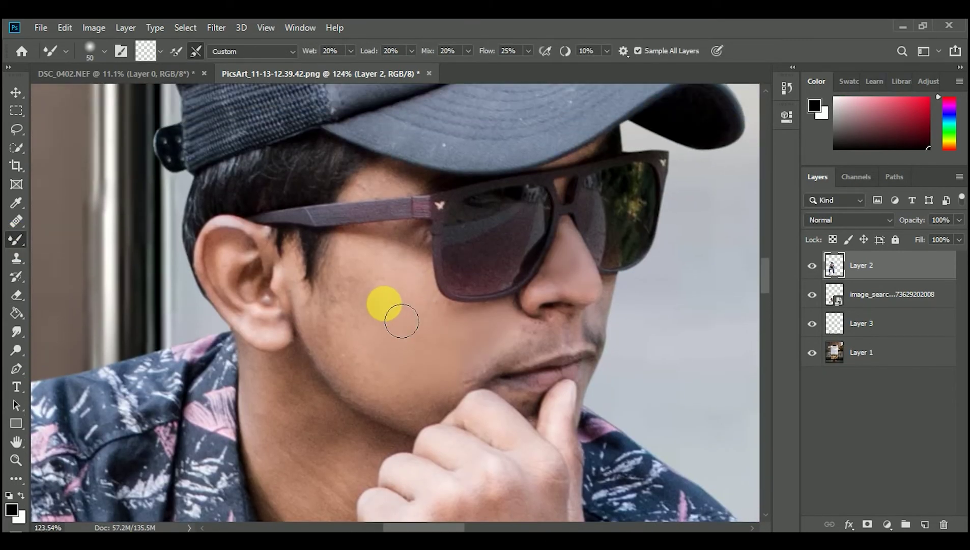
{"action": "mouse_move", "coordinate": [402, 321]}
{"action": "left_mouse_down"}
{"action": "mouse_move", "coordinate": [395, 279]}
{"action": "mouse_move", "coordinate": [399, 323]}
{"action": "mouse_move", "coordinate": [385, 281]}
{"action": "mouse_move", "coordinate": [371, 326]}
{"action": "mouse_move", "coordinate": [420, 331]}
{"action": "mouse_move", "coordinate": [442, 309]}
{"action": "mouse_move", "coordinate": [461, 340]}
{"action": "mouse_move", "coordinate": [419, 345]}
{"action": "mouse_move", "coordinate": [398, 383]}
{"action": "mouse_move", "coordinate": [484, 358]}
{"action": "mouse_move", "coordinate": [393, 400]}
{"action": "mouse_move", "coordinate": [332, 386]}
{"action": "mouse_move", "coordinate": [382, 394]}
{"action": "mouse_move", "coordinate": [441, 419]}
{"action": "mouse_move", "coordinate": [438, 430]}
{"action": "mouse_move", "coordinate": [444, 423]}
{"action": "mouse_move", "coordinate": [295, 376]}
{"action": "mouse_move", "coordinate": [292, 356]}
{"action": "mouse_move", "coordinate": [341, 489]}
{"action": "mouse_move", "coordinate": [354, 470]}
{"action": "mouse_move", "coordinate": [352, 423]}
{"action": "mouse_move", "coordinate": [324, 376]}
{"action": "mouse_move", "coordinate": [303, 364]}
{"action": "mouse_move", "coordinate": [380, 447]}
{"action": "mouse_move", "coordinate": [331, 435]}
{"action": "left_mouse_up"}
Smooth the skin on the man's neck with a larger Mixer Brush of about 90 px.
{"action": "scroll", "coordinate": [310, 441], "scroll_direction": "down", "scroll_amount": 1}
{"action": "key", "text": "bracketright"}
{"action": "key", "text": "bracketright"}
{"action": "key", "text": "bracketright"}
{"action": "key", "text": "bracketright"}
{"action": "key", "text": "bracketright"}
{"action": "scroll", "coordinate": [331, 435], "scroll_direction": "down", "scroll_amount": 2}
{"action": "key", "text": "bracketleft"}
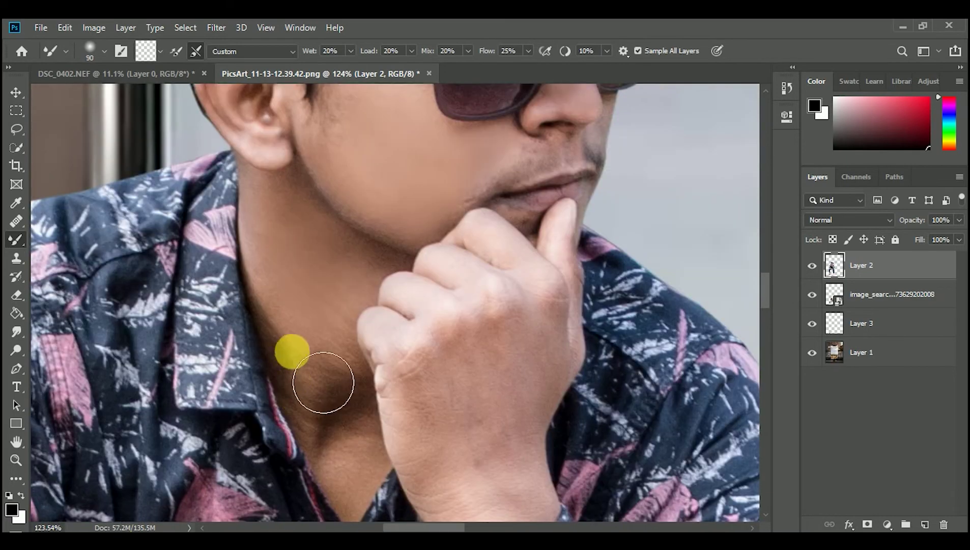
{"action": "mouse_move", "coordinate": [323, 382]}
{"action": "left_mouse_down"}
{"action": "mouse_move", "coordinate": [310, 328]}
{"action": "mouse_move", "coordinate": [364, 363]}
{"action": "mouse_move", "coordinate": [357, 504]}
{"action": "mouse_move", "coordinate": [353, 453]}
{"action": "mouse_move", "coordinate": [331, 420]}
{"action": "mouse_move", "coordinate": [350, 377]}
{"action": "left_mouse_up"}
{"action": "key", "text": "bracketleft"}
{"action": "key", "text": "bracketleft"}
Blend the skin on the man's nose and the cheek below the sunglasses with a smaller Mixer Brush.
{"action": "scroll", "coordinate": [659, 422], "scroll_direction": "up", "scroll_amount": 3}
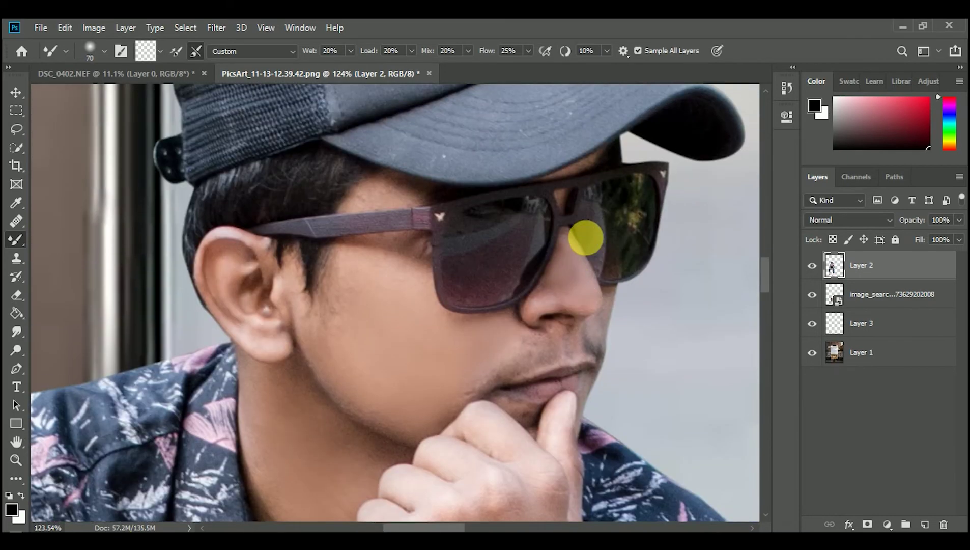
{"action": "key", "text": "bracketleft"}
{"action": "mouse_move", "coordinate": [586, 238]}
{"action": "left_mouse_down"}
{"action": "mouse_move", "coordinate": [598, 300]}
{"action": "mouse_move", "coordinate": [567, 273]}
{"action": "mouse_move", "coordinate": [554, 288]}
{"action": "mouse_move", "coordinate": [585, 298]}
{"action": "left_mouse_up"}
{"action": "scroll", "coordinate": [585, 299], "scroll_direction": "down", "scroll_amount": 1}
{"action": "left_click", "coordinate": [375, 271]}
{"action": "scroll", "coordinate": [374, 271], "scroll_direction": "up", "scroll_amount": 1}
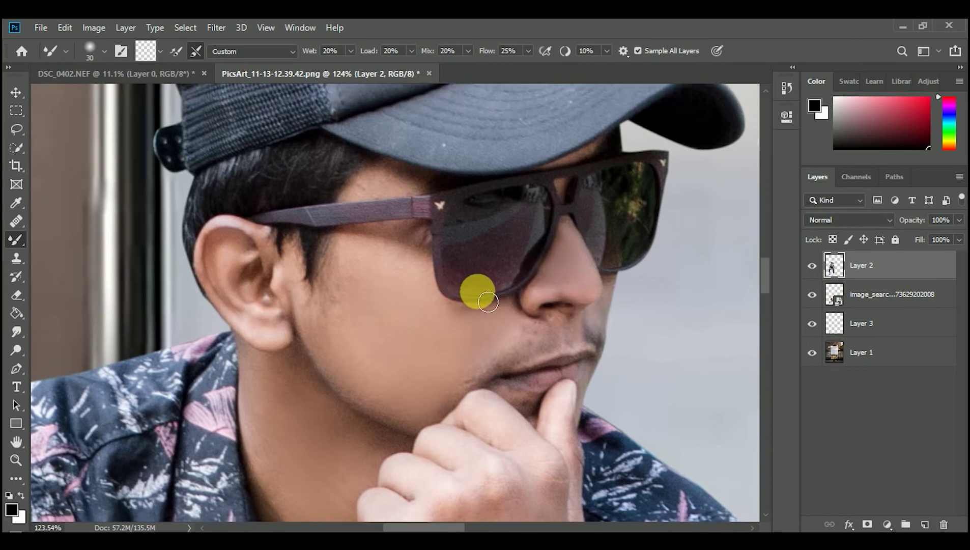
Stamp all visible layers into a new merged layer on top and open the Camera Raw filter for it.
{"action": "scroll", "coordinate": [457, 283], "scroll_direction": "down", "scroll_amount": 5}
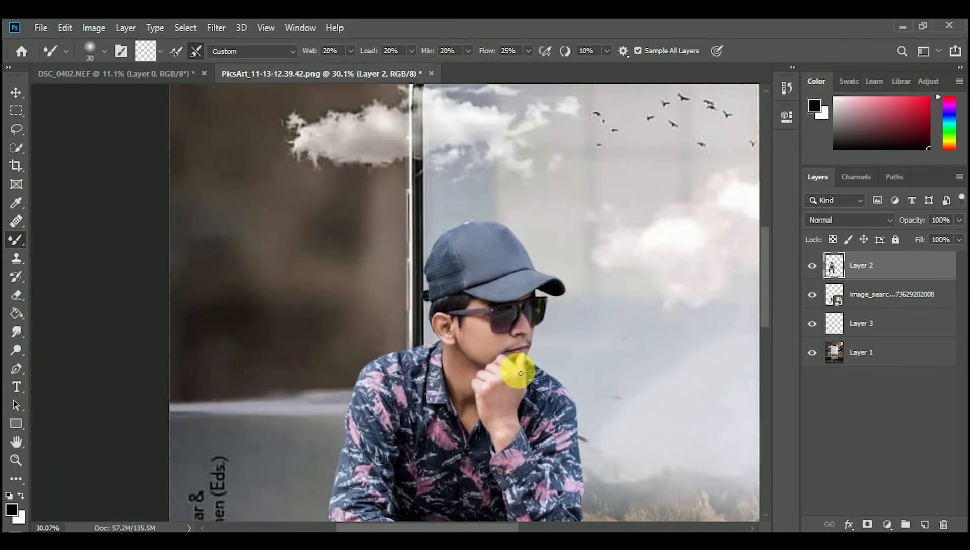
{"action": "scroll", "coordinate": [509, 344], "scroll_direction": "up", "scroll_amount": 4}
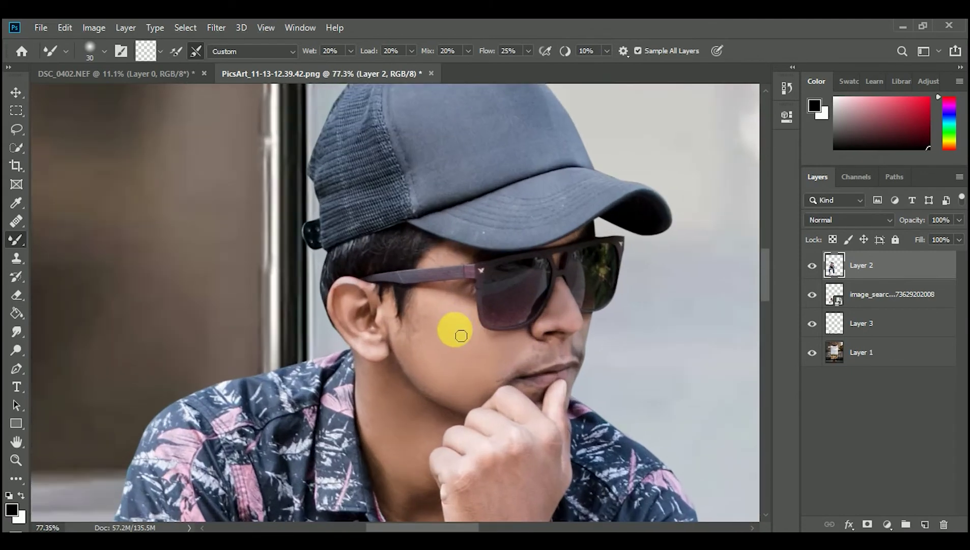
{"action": "scroll", "coordinate": [462, 267], "scroll_direction": "down", "scroll_amount": 4}
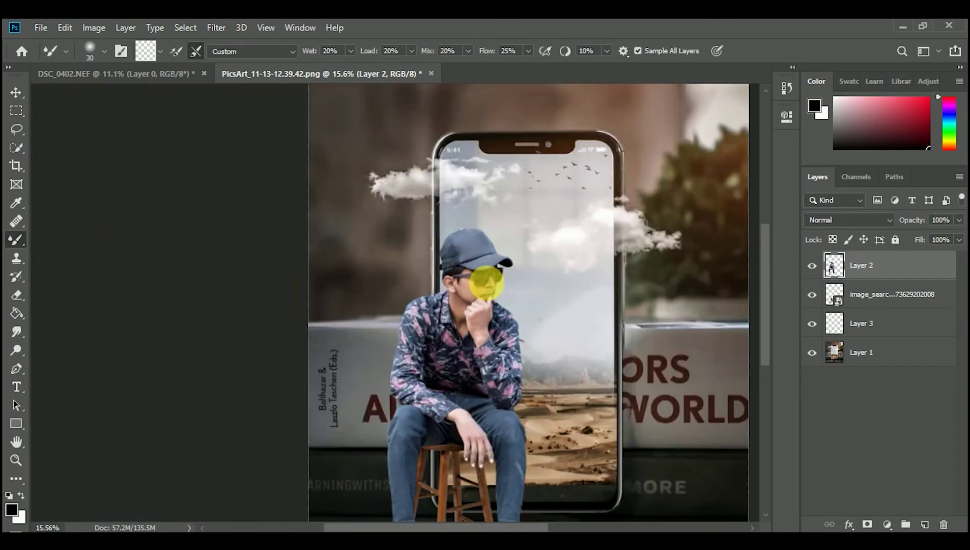
{"action": "scroll", "coordinate": [576, 282], "scroll_direction": "down", "scroll_amount": 1}
{"action": "scroll", "coordinate": [581, 281], "scroll_direction": "down", "scroll_amount": 1}
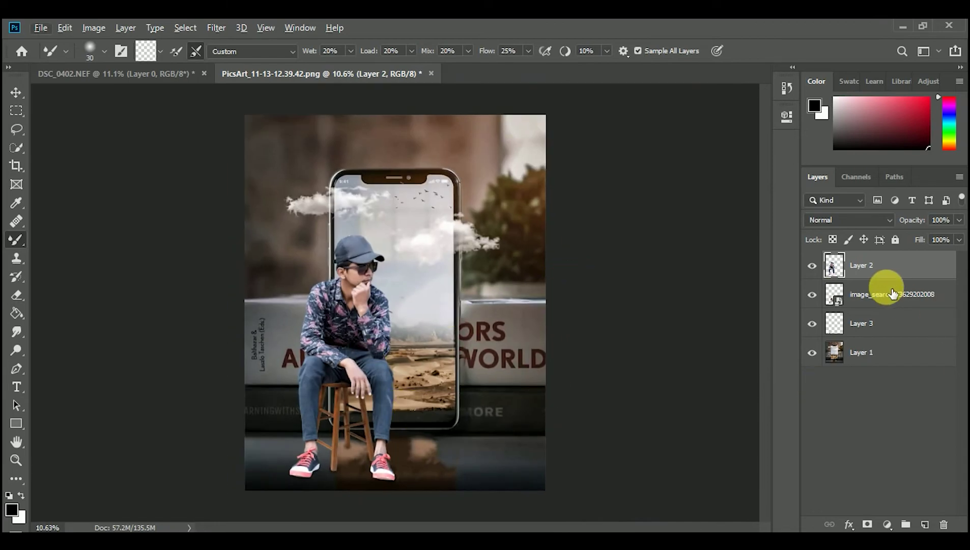
{"action": "key", "text": "ctrl+alt+shift+e"}
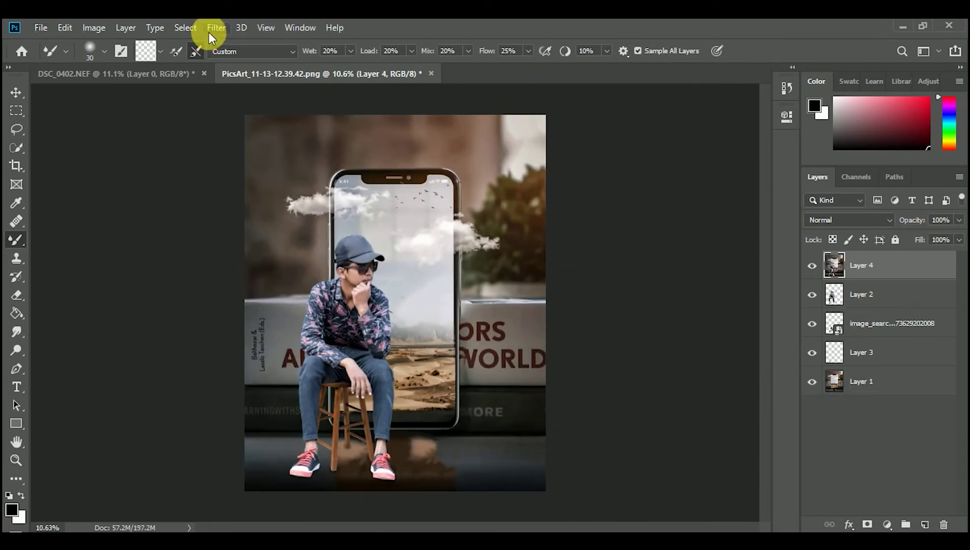
{"action": "left_click", "coordinate": [216, 29]}
{"action": "left_click", "coordinate": [311, 113]}
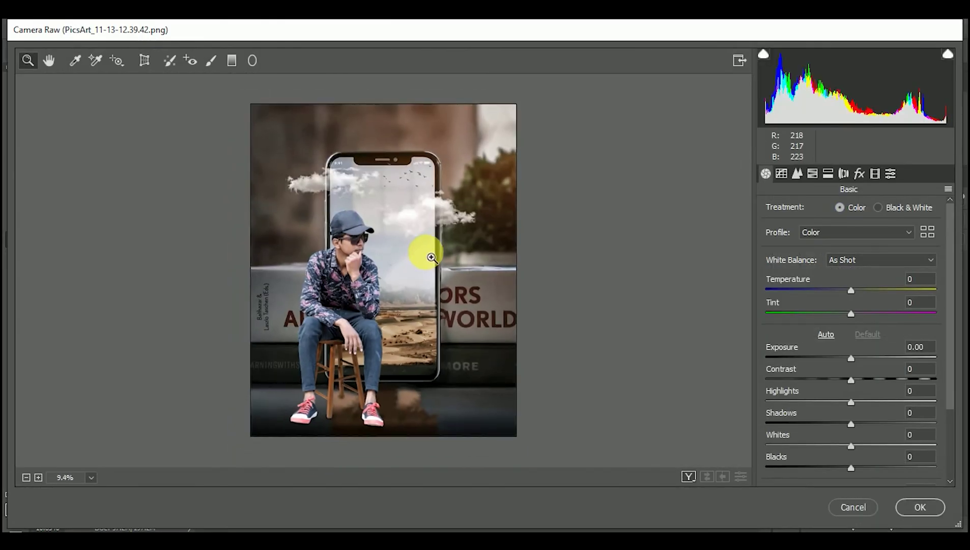
Apply a Camera Raw graduated filter from the bottom edge up to mid-image with Exposure -2.30, Contrast +38 and Blacks -28.
{"action": "left_click", "coordinate": [237, 62]}
{"action": "left_click_drag", "start_coordinate": [376, 456], "coordinate": [374, 279]}
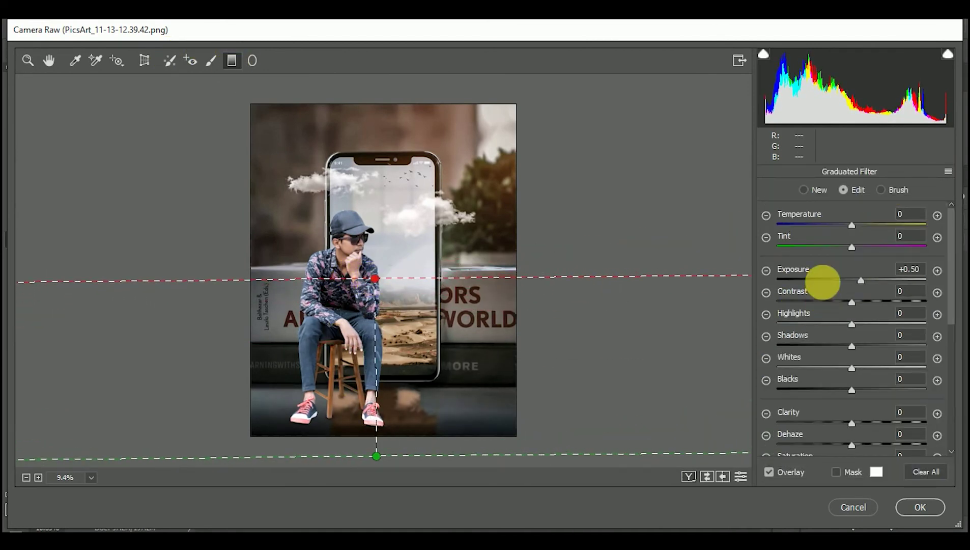
{"action": "left_click_drag", "start_coordinate": [861, 280], "coordinate": [809, 275]}
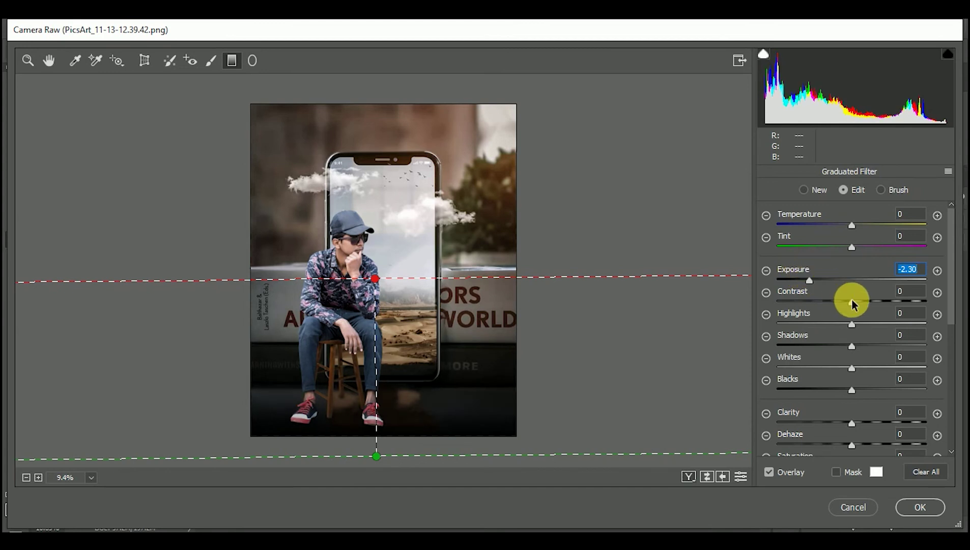
{"action": "mouse_move", "coordinate": [851, 301]}
{"action": "left_mouse_down"}
{"action": "mouse_move", "coordinate": [825, 303]}
{"action": "mouse_move", "coordinate": [862, 304]}
{"action": "left_mouse_up"}
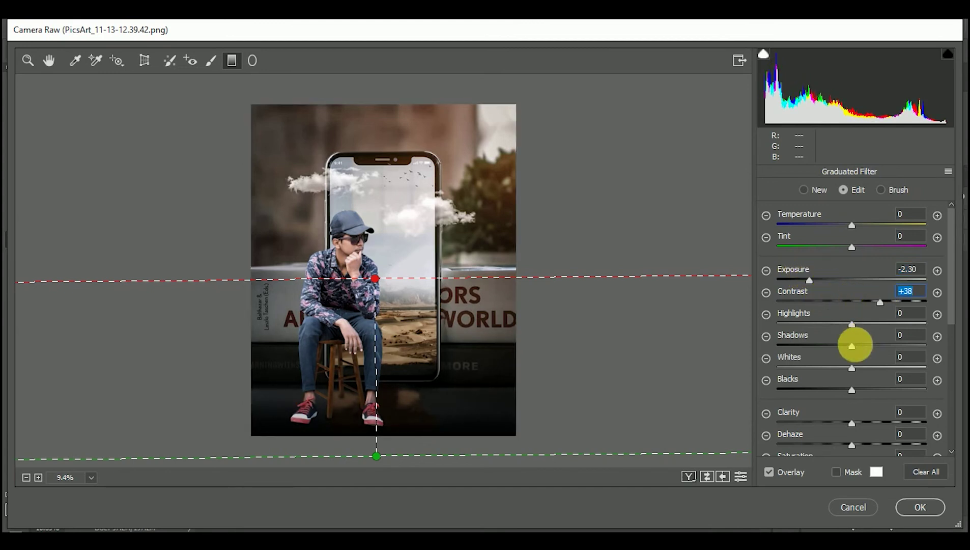
{"action": "left_click_drag", "start_coordinate": [850, 388], "coordinate": [831, 386]}
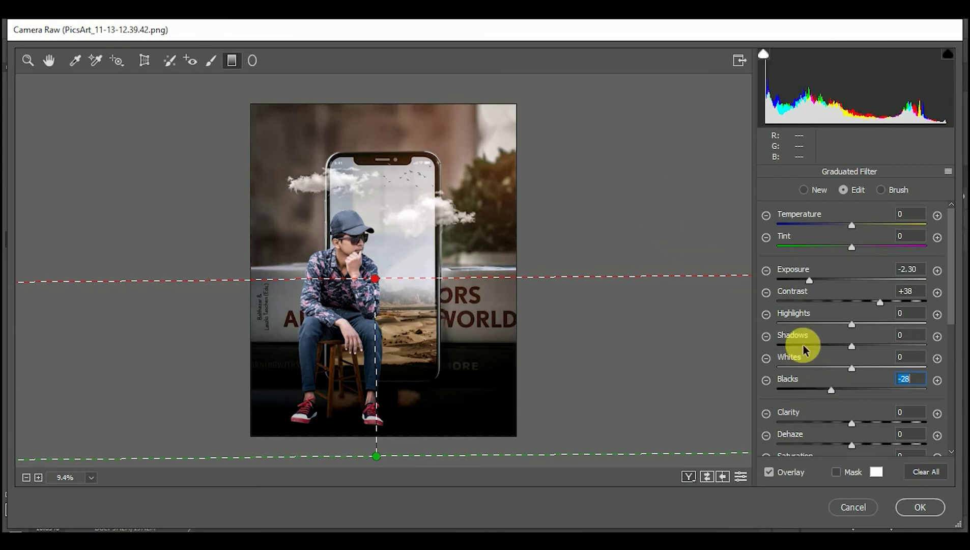
{"action": "left_click", "coordinate": [915, 511]}
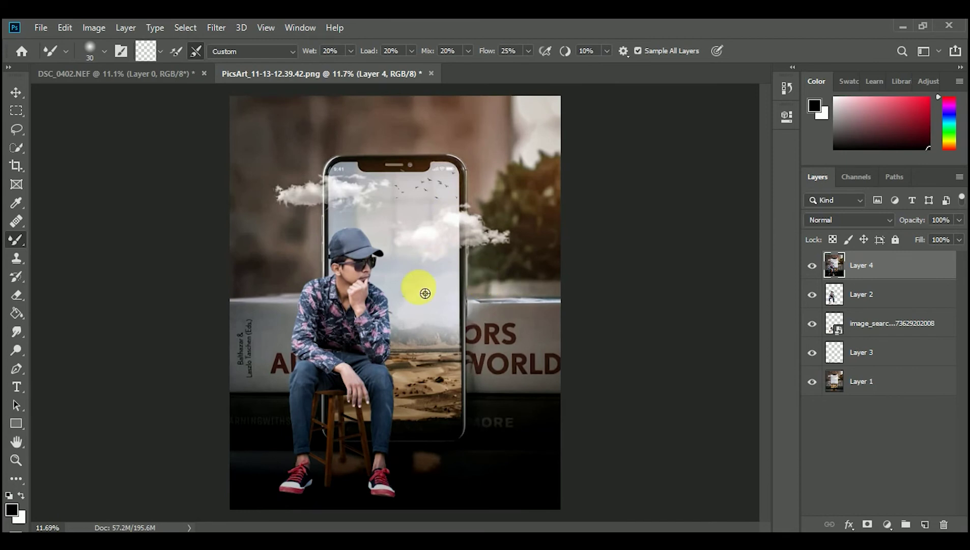
{"action": "scroll", "coordinate": [368, 304], "scroll_direction": "up", "scroll_amount": 3}
{"action": "scroll", "coordinate": [356, 378], "scroll_direction": "up", "scroll_amount": 2}
{"action": "scroll", "coordinate": [356, 377], "scroll_direction": "down", "scroll_amount": 5}
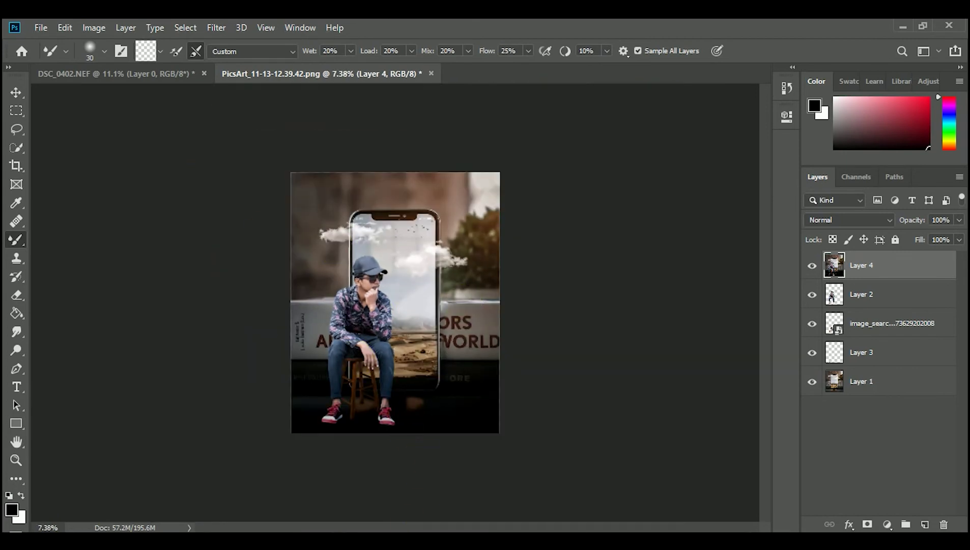
{"action": "scroll", "coordinate": [396, 399], "scroll_direction": "up", "scroll_amount": 5}
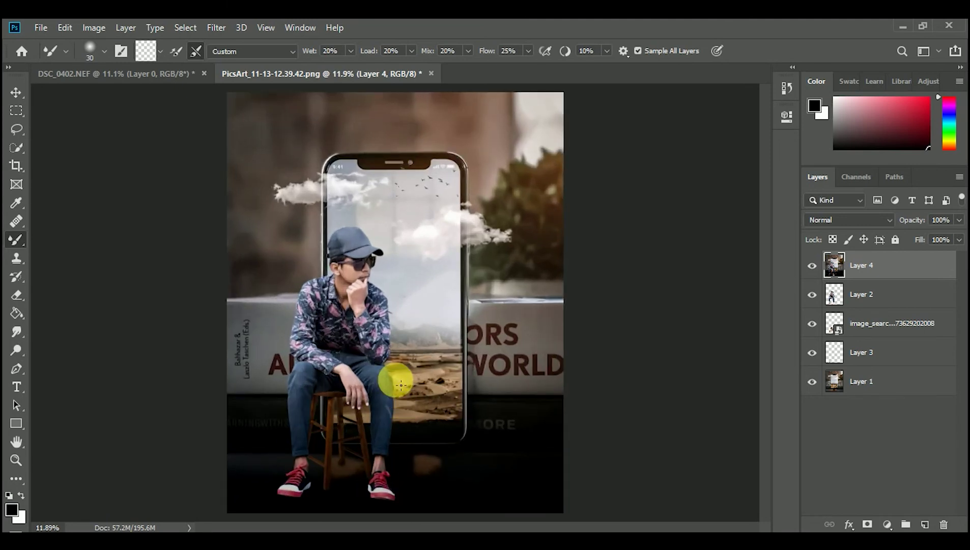
{"action": "key", "text": "ctrl+alt+shift+e"}
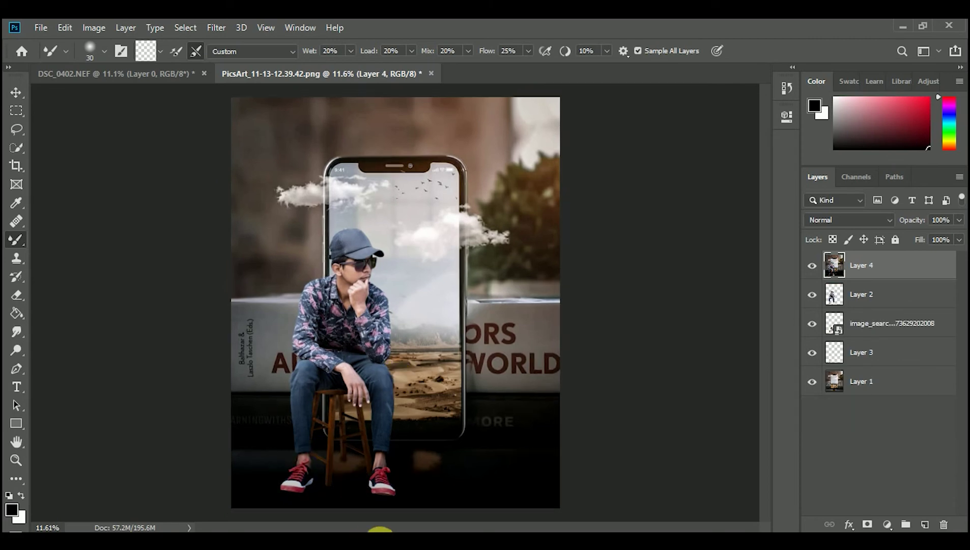
Place the black gradient image 7 (2) over the lower part of the composite, scaled to 263.95%, and rasterize it.
{"action": "mouse_move", "coordinate": [402, 529]}
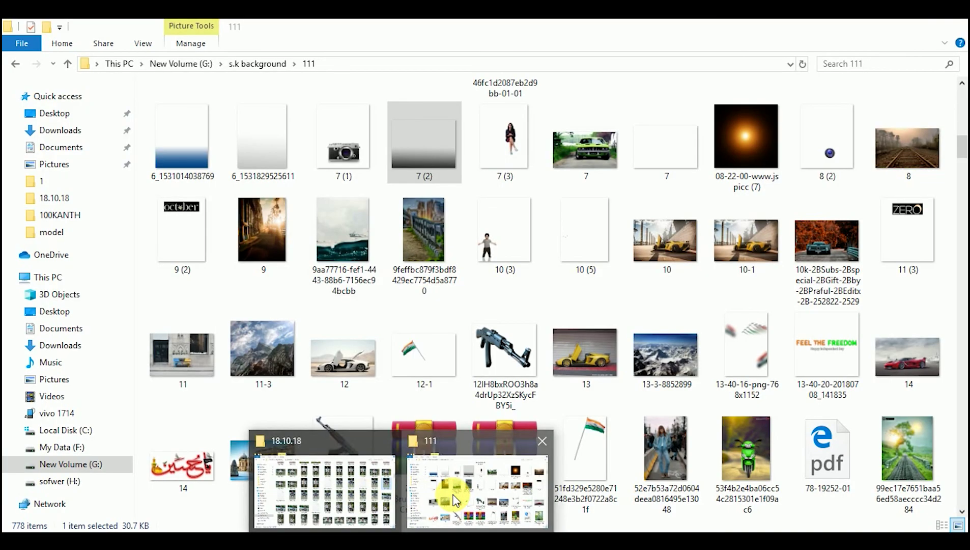
{"action": "left_click", "coordinate": [455, 501]}
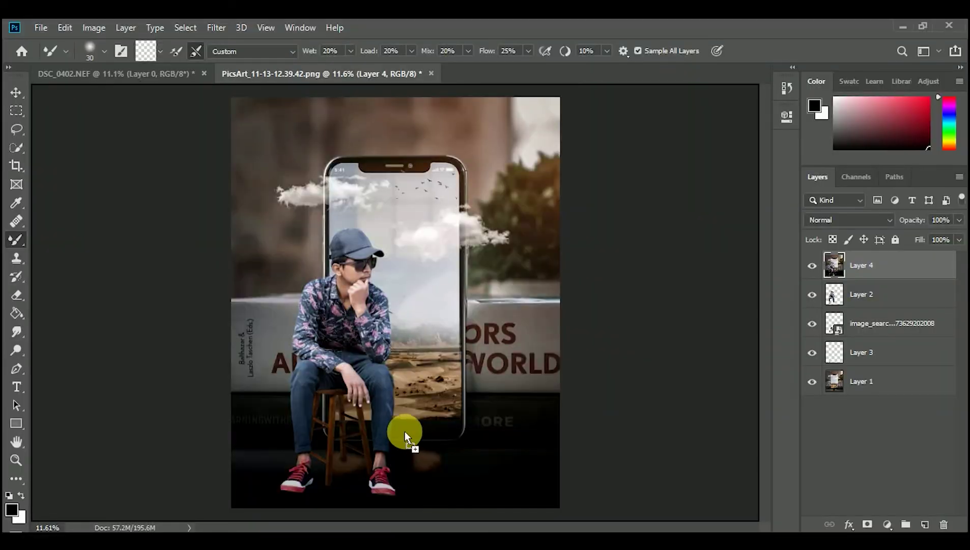
{"action": "left_click_drag", "start_coordinate": [401, 433], "coordinate": [405, 434]}
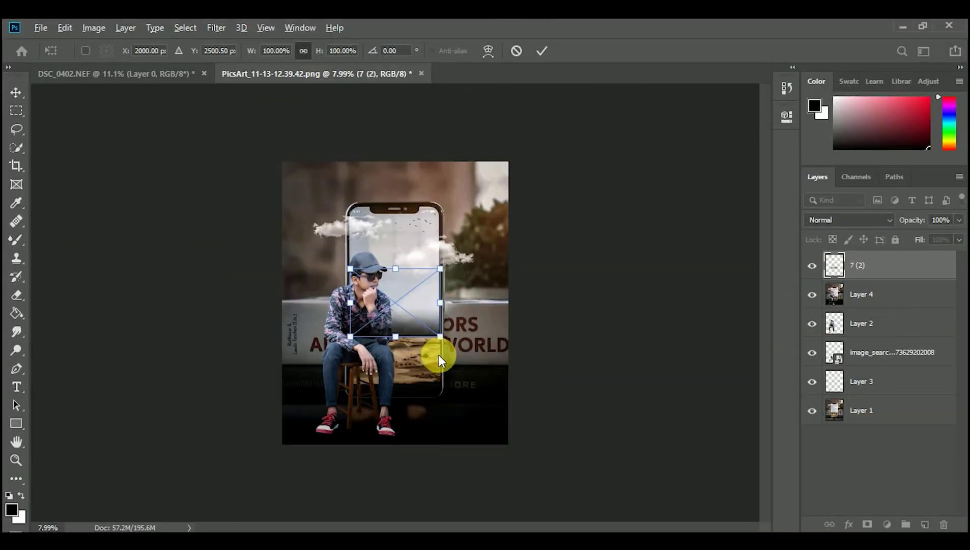
{"action": "mouse_move", "coordinate": [441, 337]}
{"action": "left_mouse_down"}
{"action": "mouse_move", "coordinate": [485, 400]}
{"action": "mouse_move", "coordinate": [476, 372]}
{"action": "mouse_move", "coordinate": [474, 418]}
{"action": "mouse_move", "coordinate": [467, 404]}
{"action": "left_mouse_up"}
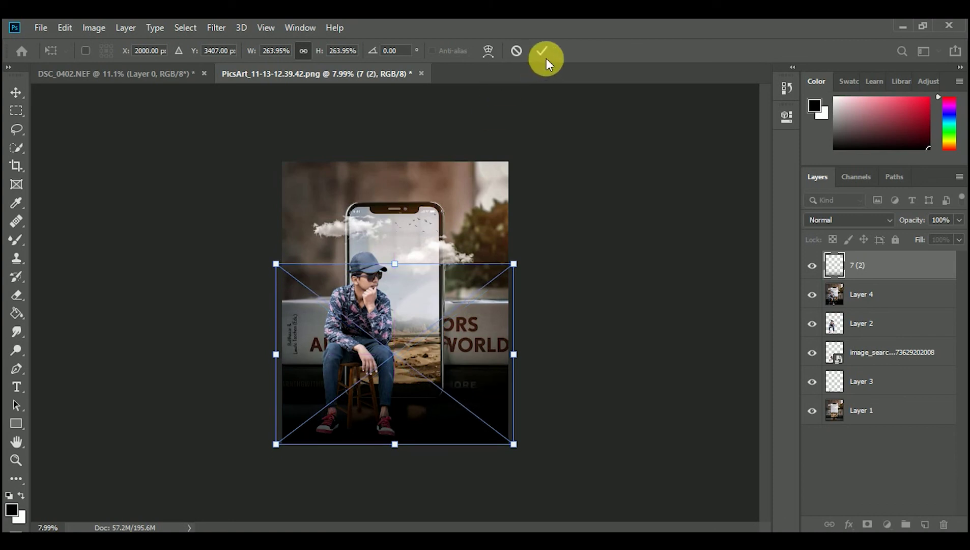
{"action": "left_click", "coordinate": [542, 51]}
{"action": "left_click", "coordinate": [574, 211]}
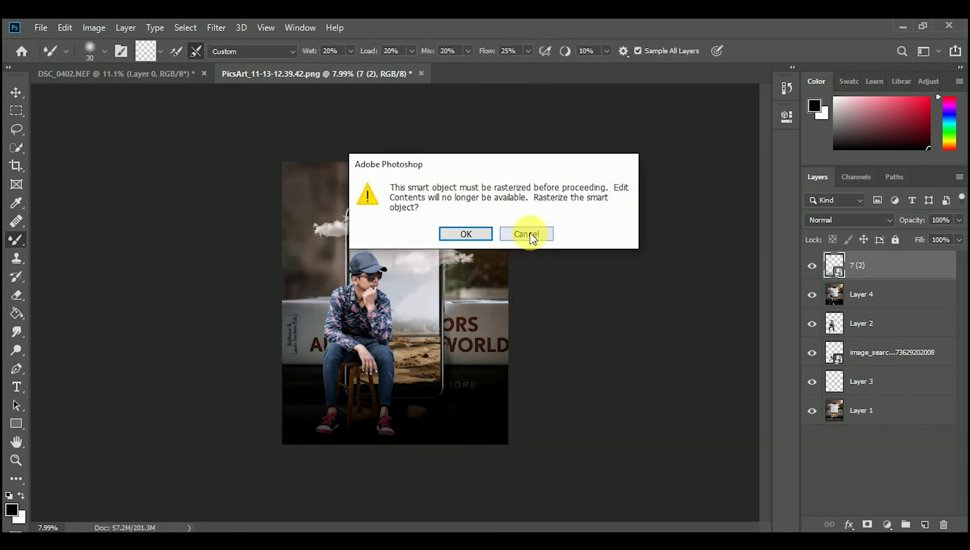
{"action": "left_click", "coordinate": [484, 235]}
{"action": "scroll", "coordinate": [474, 443], "scroll_direction": "up", "scroll_amount": 3}
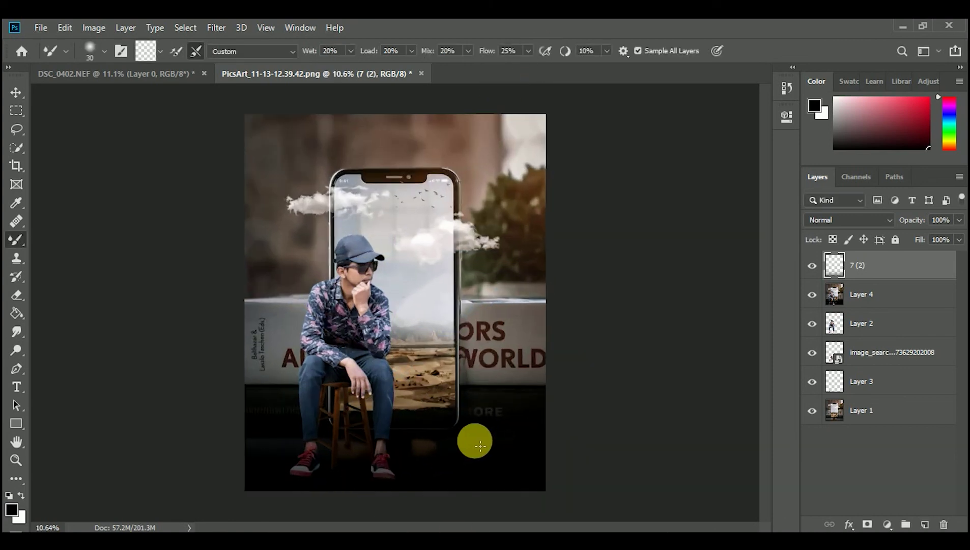
Place the signature logo sk1 from the Pictures folder above the book's lettering beside the phone, scaled to about 279%.
{"action": "mouse_move", "coordinate": [309, 494]}
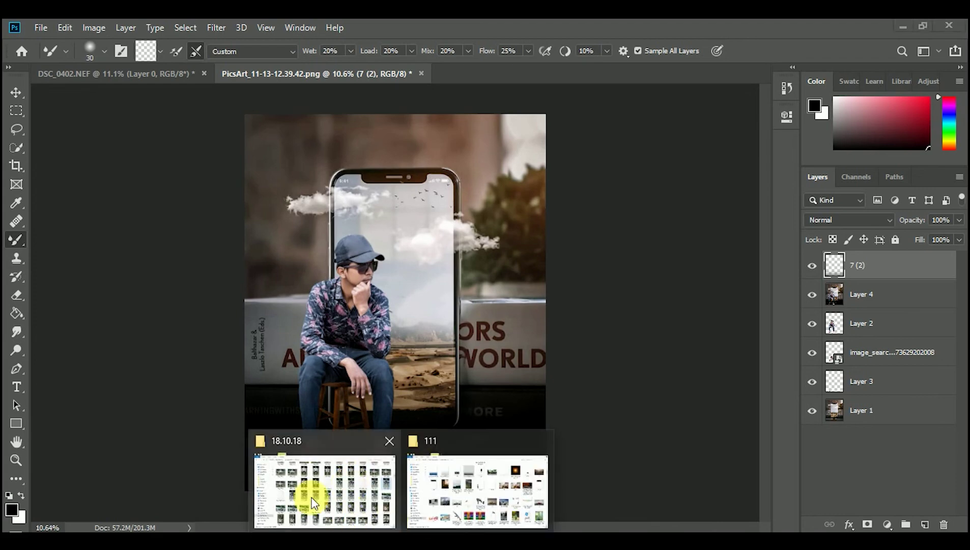
{"action": "left_click", "coordinate": [440, 479]}
{"action": "left_click", "coordinate": [55, 386]}
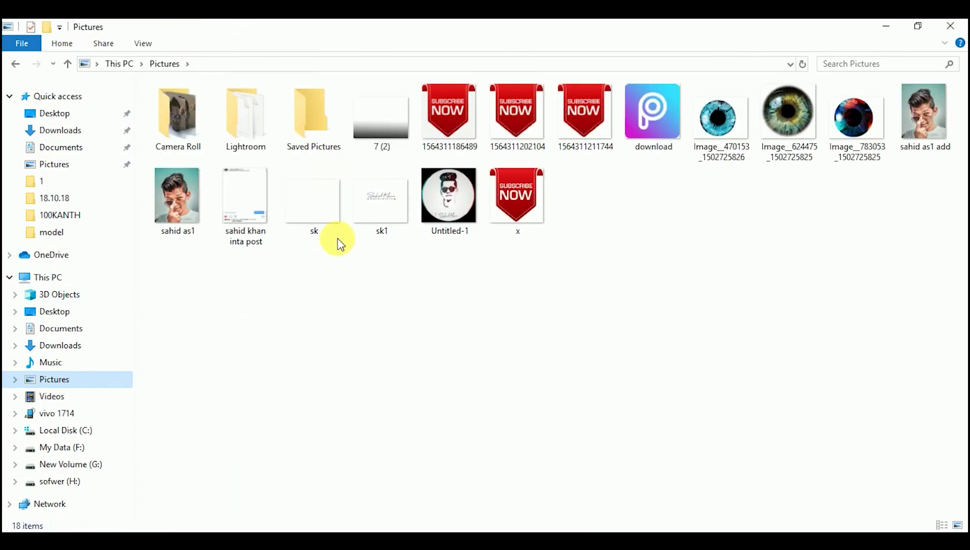
{"action": "left_click_drag", "start_coordinate": [379, 219], "coordinate": [484, 335]}
{"action": "mouse_move", "coordinate": [413, 317]}
{"action": "left_mouse_down"}
{"action": "mouse_move", "coordinate": [450, 346]}
{"action": "mouse_move", "coordinate": [551, 337]}
{"action": "mouse_move", "coordinate": [537, 342]}
{"action": "left_mouse_up"}
{"action": "scroll", "coordinate": [505, 325], "scroll_direction": "up", "scroll_amount": 5}
{"action": "left_click_drag", "start_coordinate": [643, 439], "coordinate": [621, 417]}
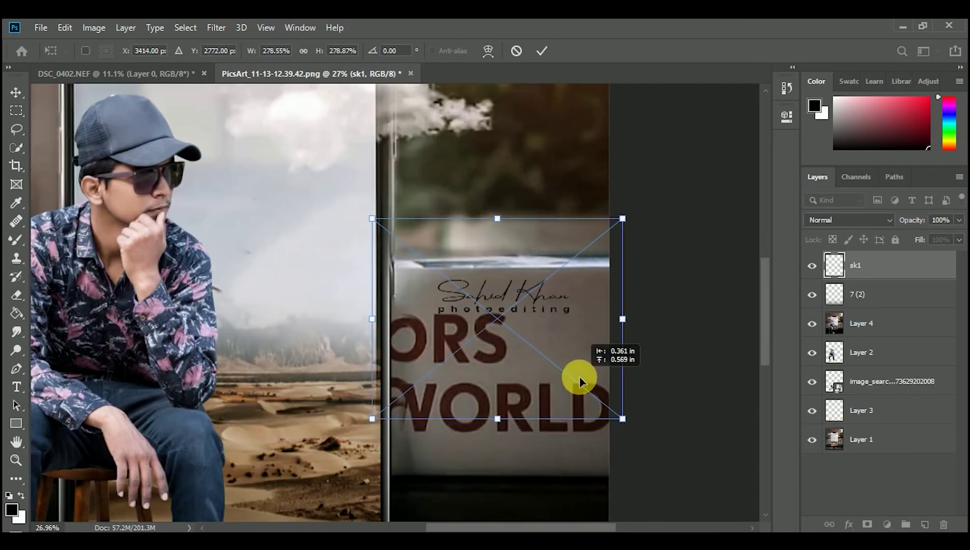
{"action": "left_click", "coordinate": [543, 49]}
{"action": "scroll", "coordinate": [514, 152], "scroll_direction": "down", "scroll_amount": 5}
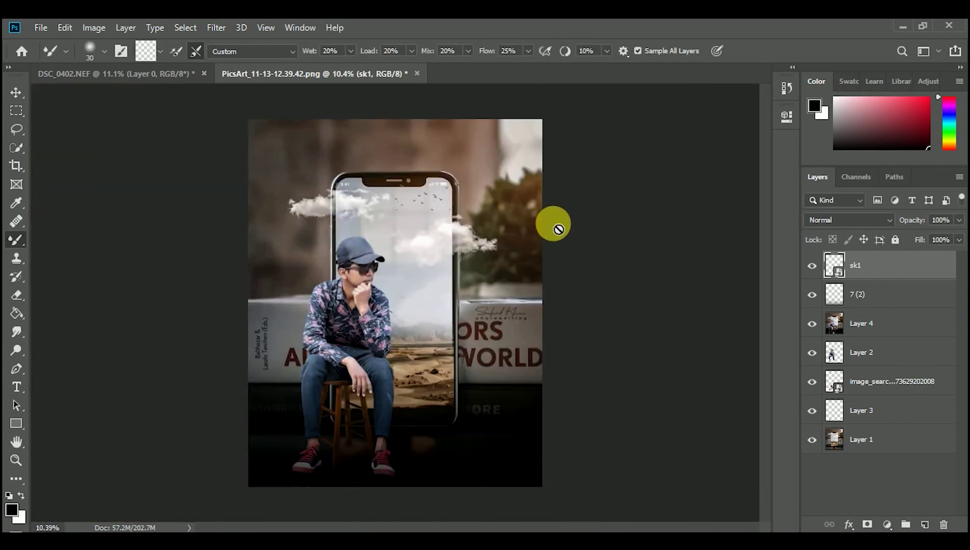